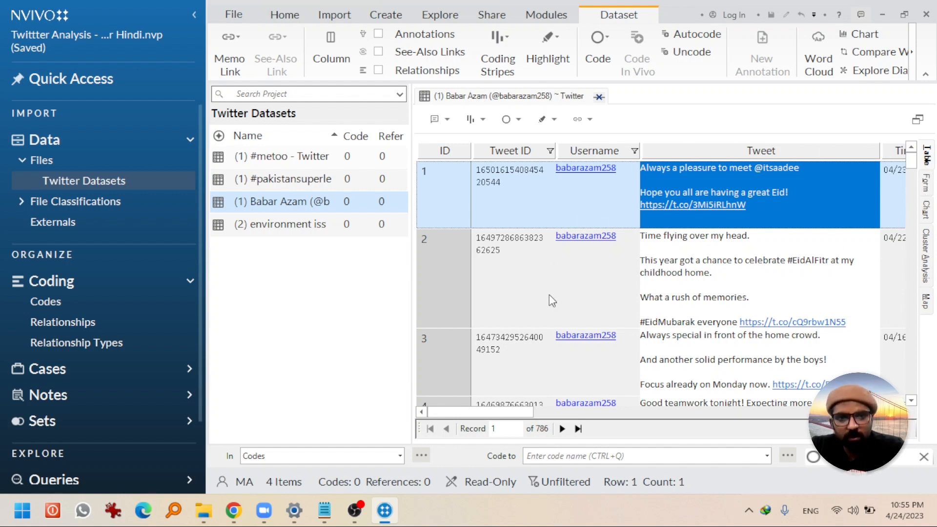
# View the Babar Azam dataset in form view and page forward from record 1 to record 3.
pyautogui.click(928, 188)
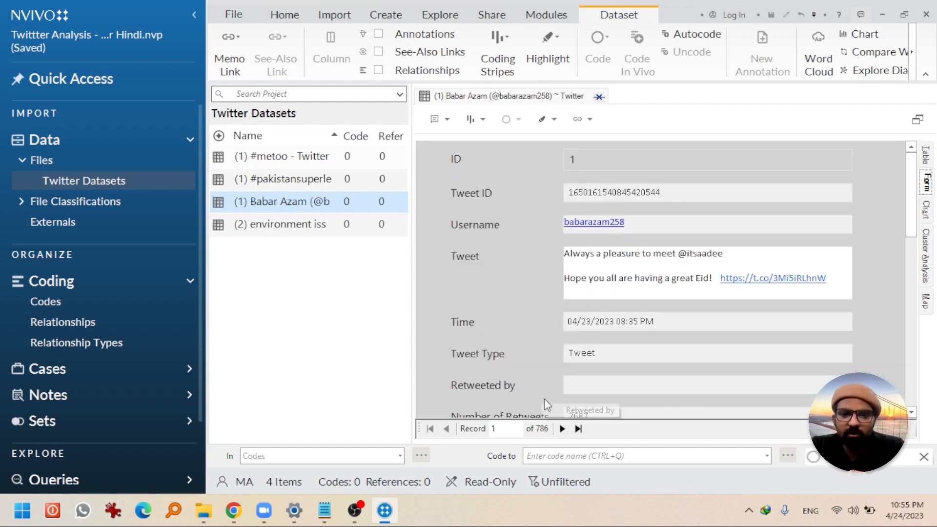
pyautogui.click(563, 431)
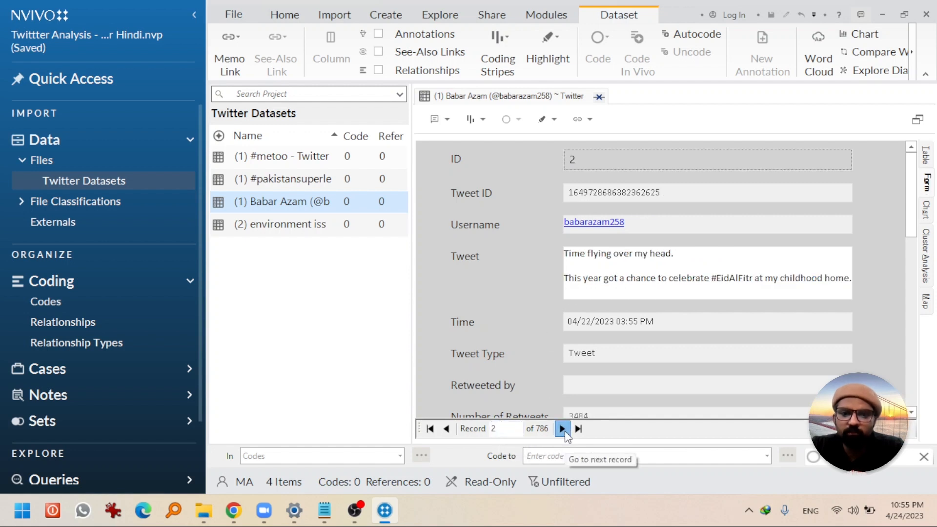
pyautogui.click(562, 429)
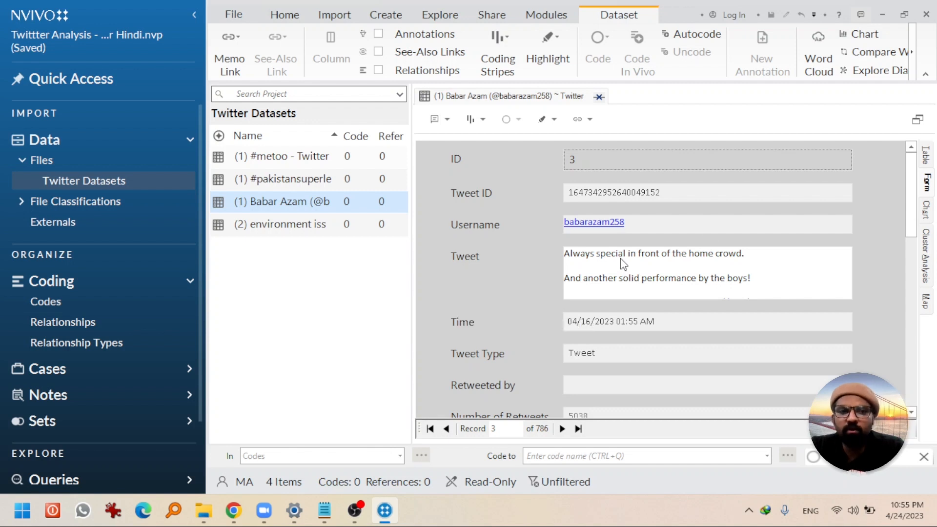
# Display the dataset as a timeline chart and inspect the number of references for individual quarters.
pyautogui.click(930, 214)
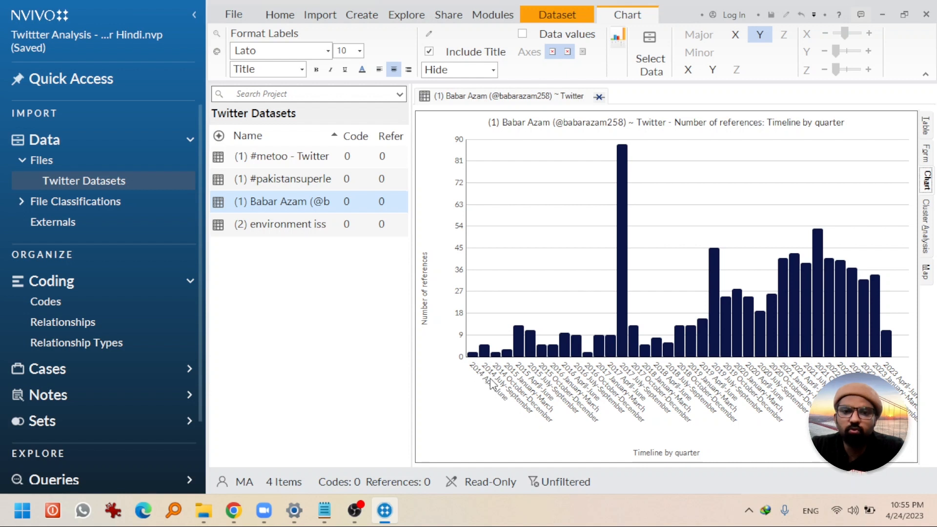
pyautogui.moveTo(475, 356)
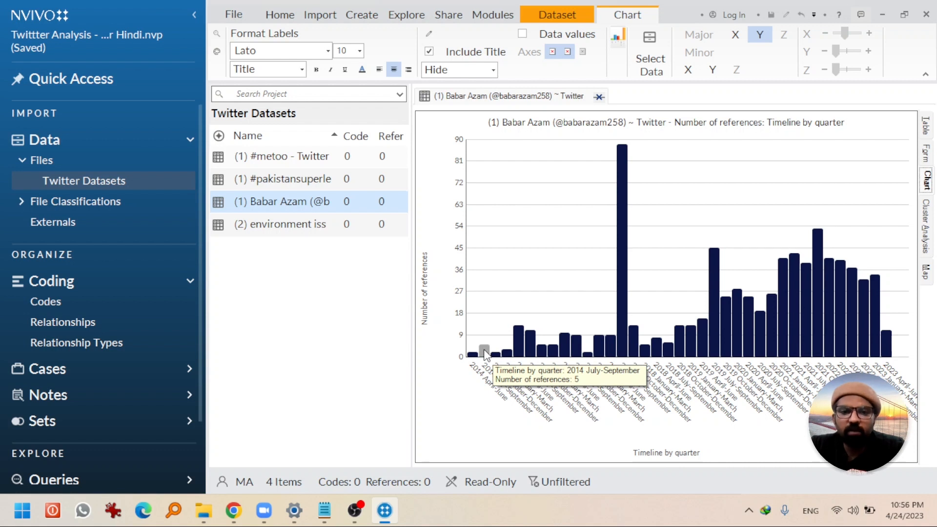
pyautogui.moveTo(625, 297)
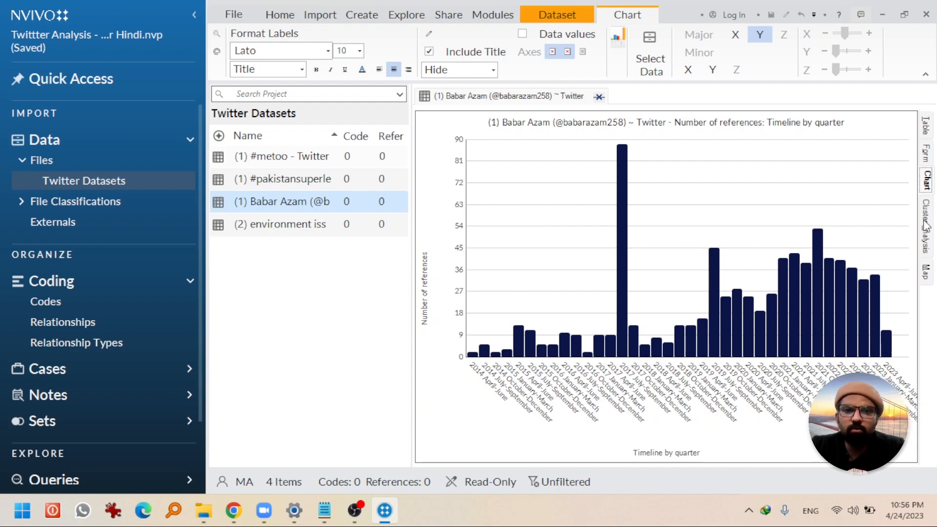
# Show the dataset on the map and inspect the tweet locations across North America, Europe and Asia at different zoom levels.
pyautogui.click(928, 274)
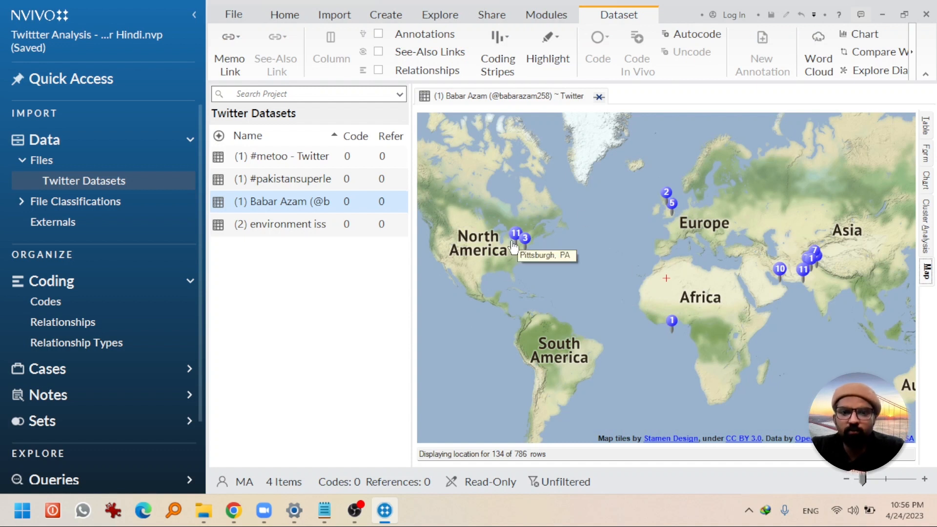
pyautogui.moveTo(515, 237)
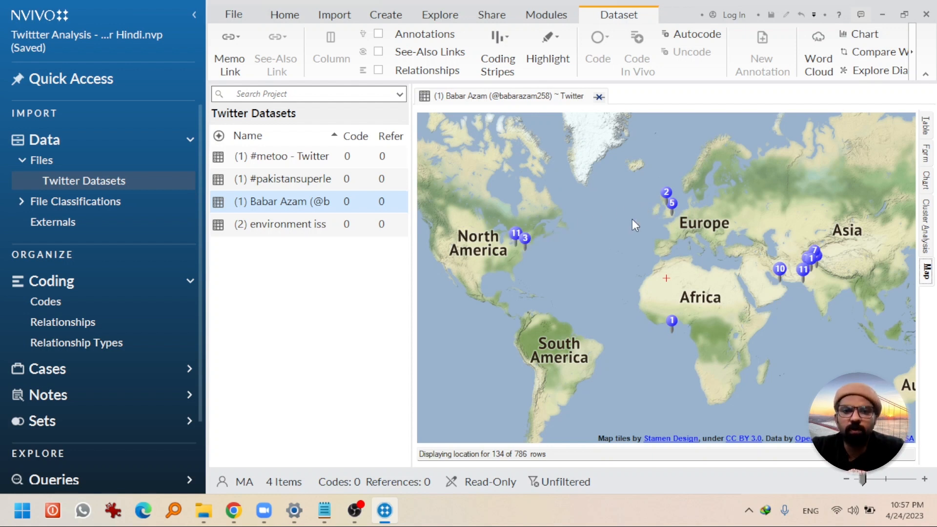
pyautogui.moveTo(674, 204)
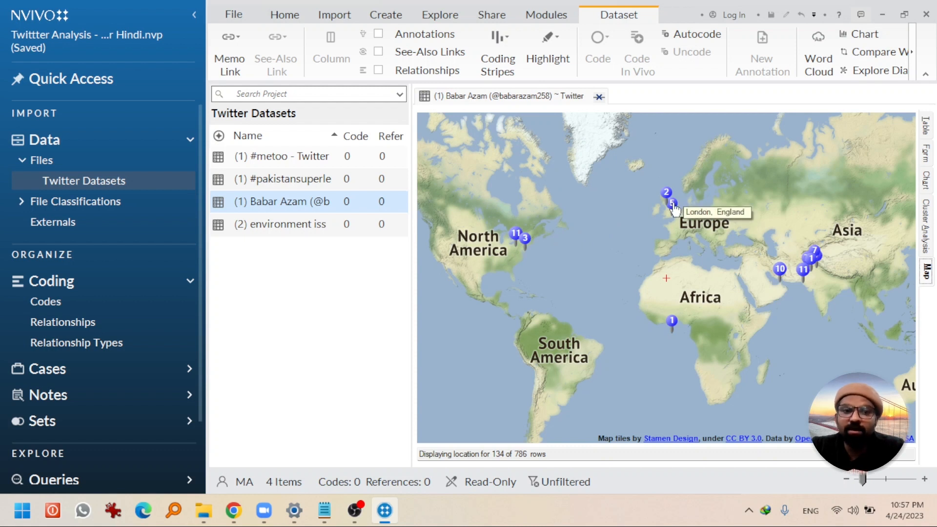
pyautogui.moveTo(781, 270)
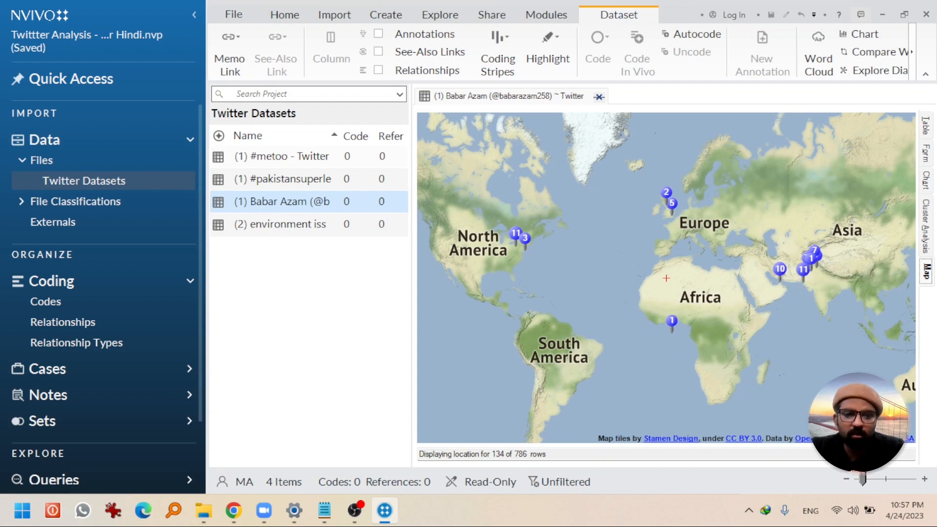
pyautogui.click(867, 481)
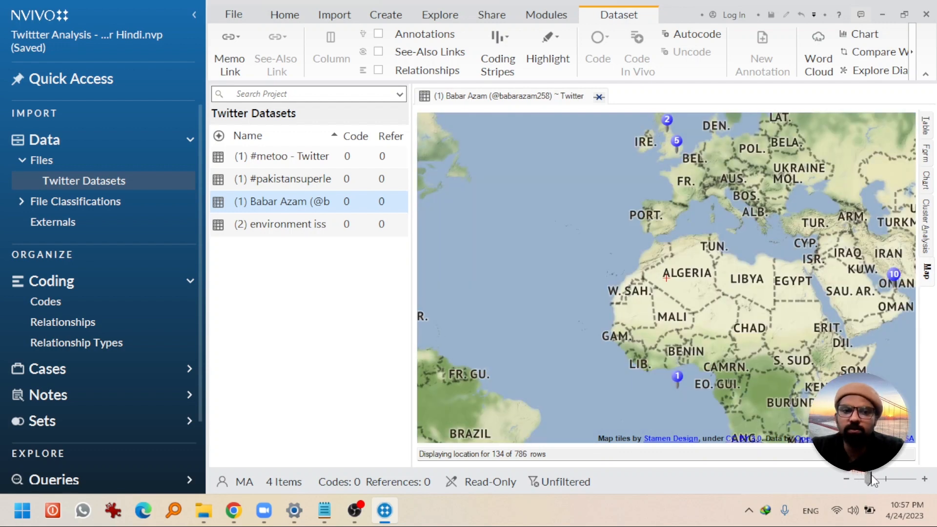
pyautogui.scroll(-3, 849, 310)
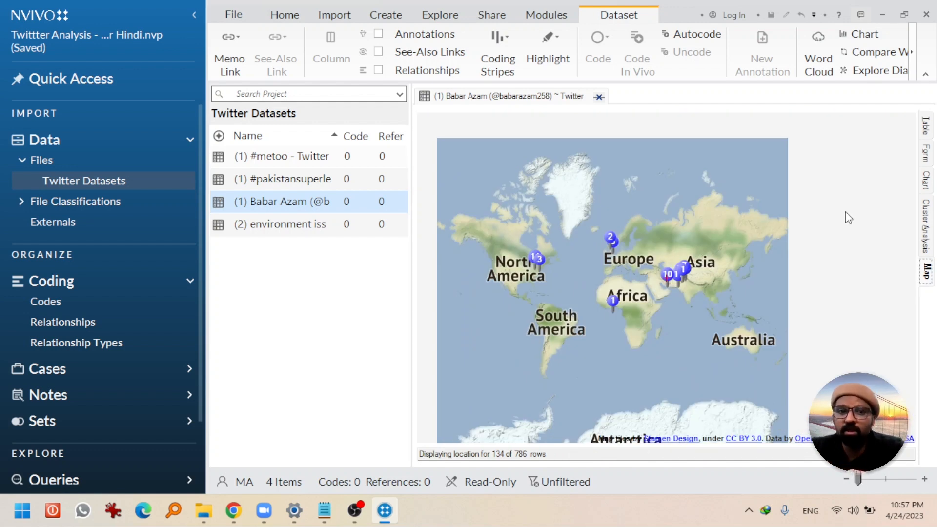
# Return to the table view and examine the Tweet Type, Retweeted by and Number of Retweets columns across the records.
pyautogui.click(927, 132)
pyautogui.click(586, 315)
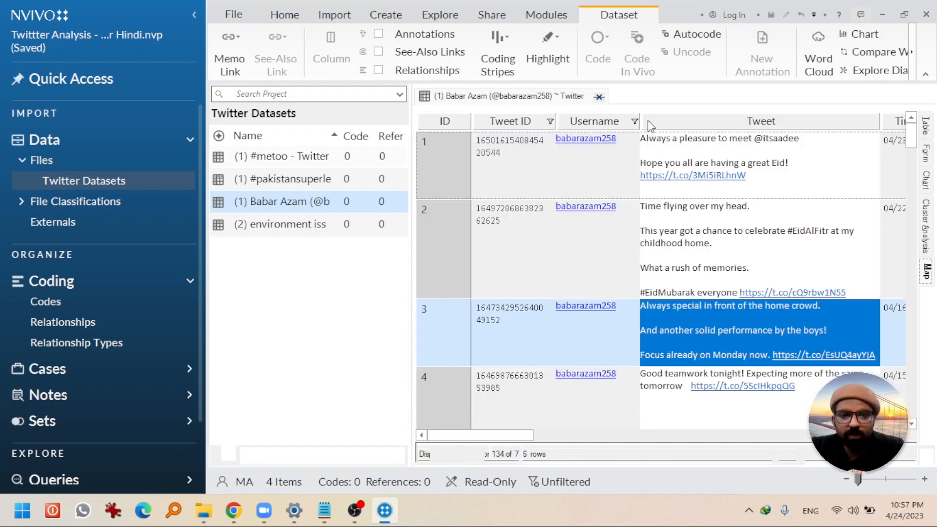
pyautogui.moveTo(513, 128)
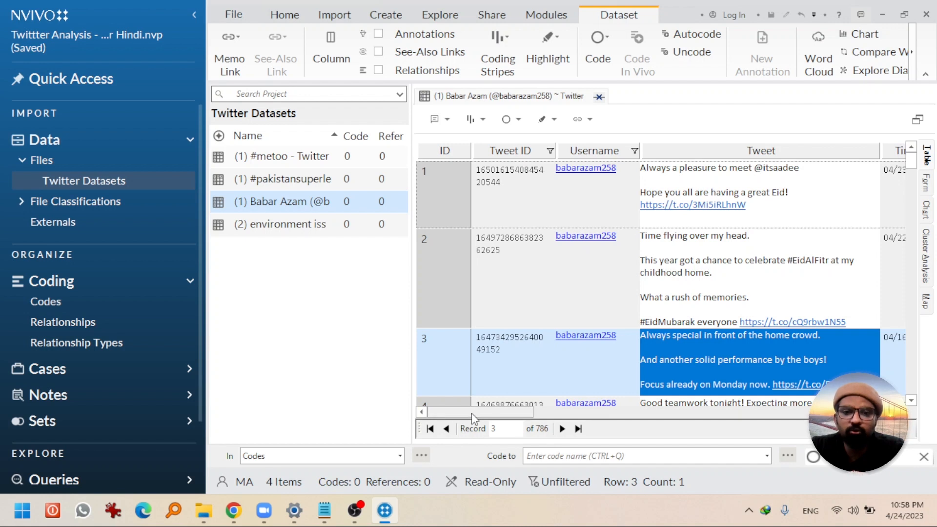
pyautogui.moveTo(474, 414); pyautogui.dragTo(591, 403)
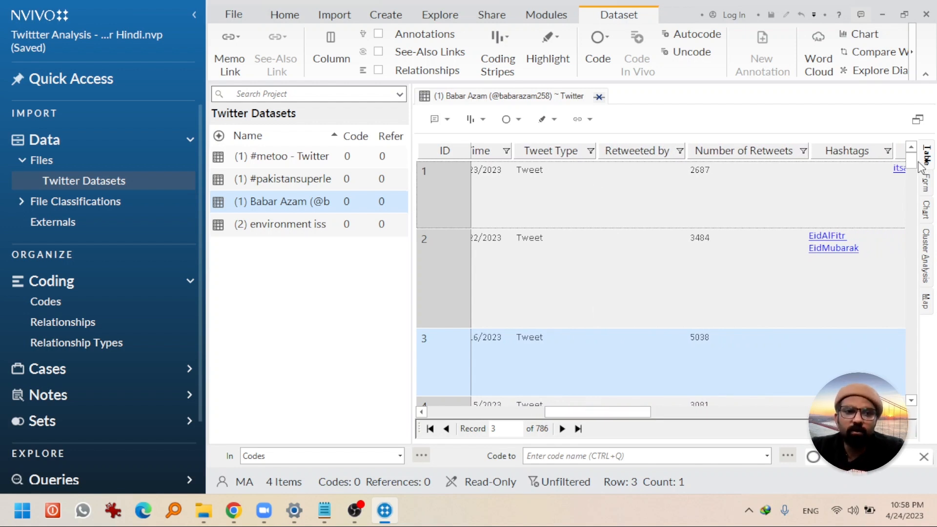
pyautogui.scroll(-2, 912, 166)
pyautogui.moveTo(910, 179); pyautogui.dragTo(908, 214)
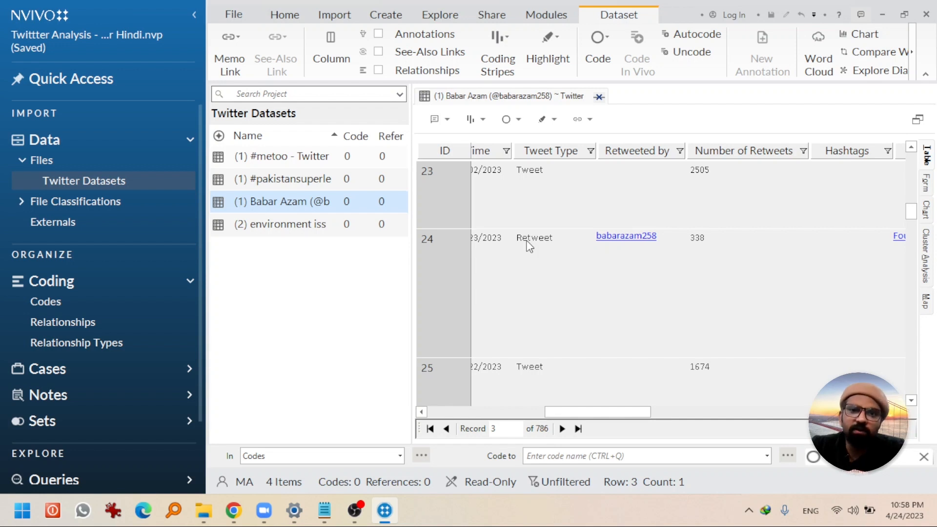
# Filter the Tweet Type column to show only rows equal to the value Retweet.
pyautogui.click(592, 151)
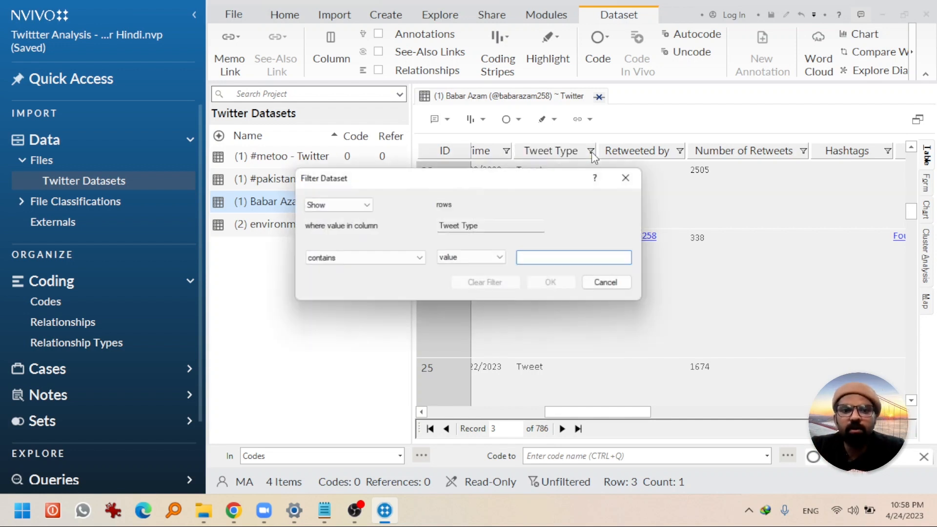
pyautogui.click(347, 263)
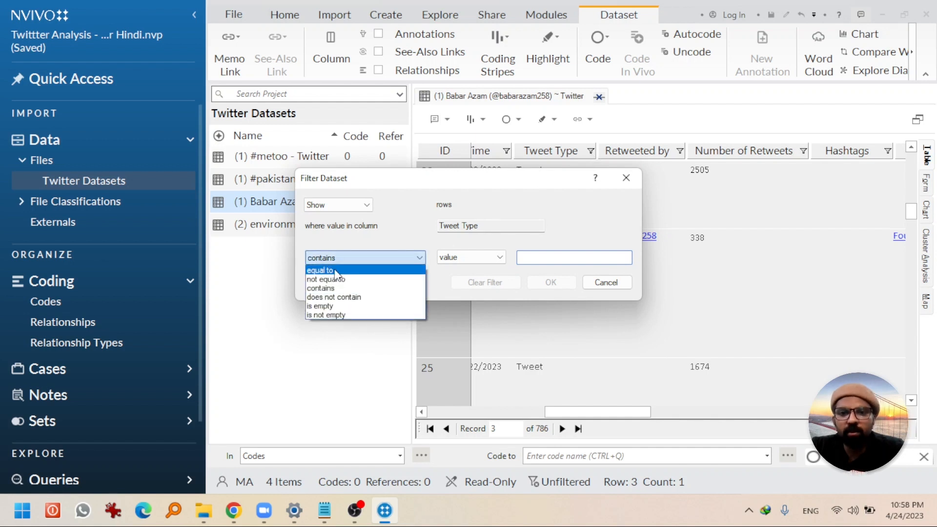
pyautogui.click(331, 272)
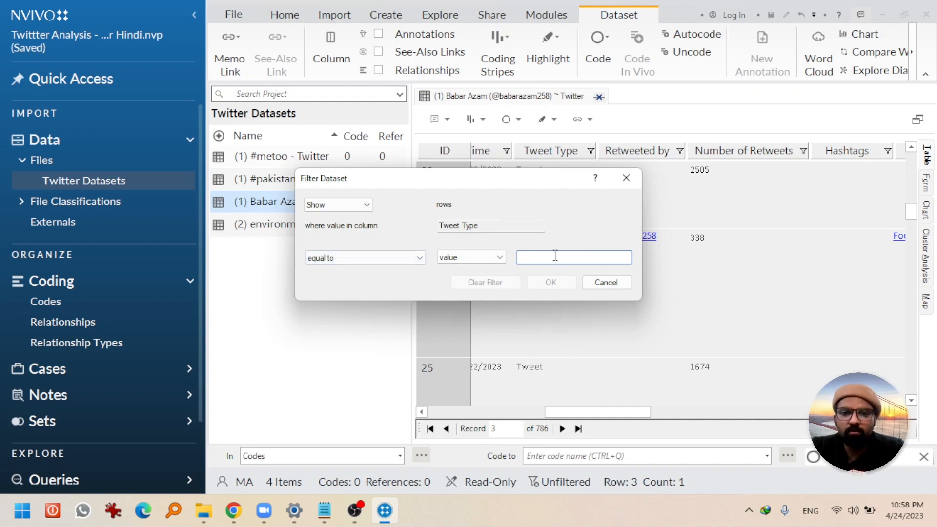
pyautogui.write('Retweet')
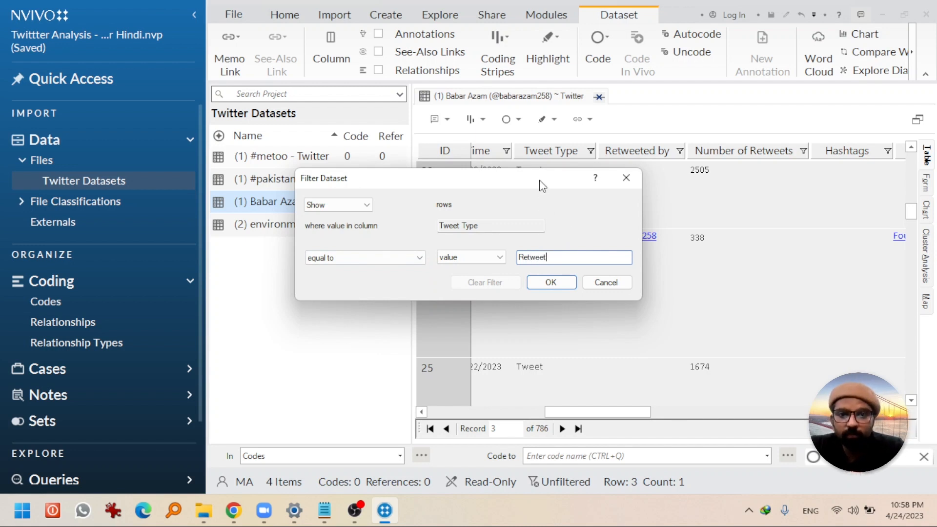
pyautogui.moveTo(542, 185); pyautogui.dragTo(352, 178)
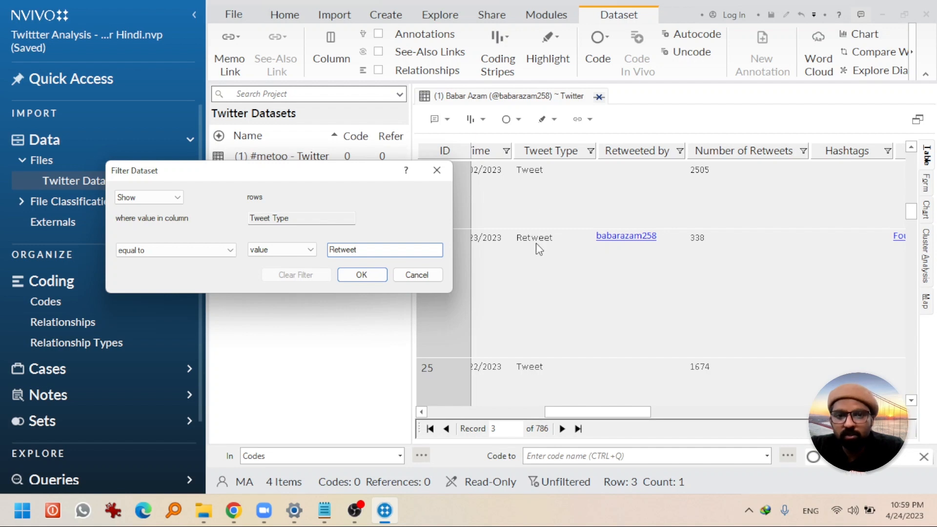
pyautogui.click(369, 277)
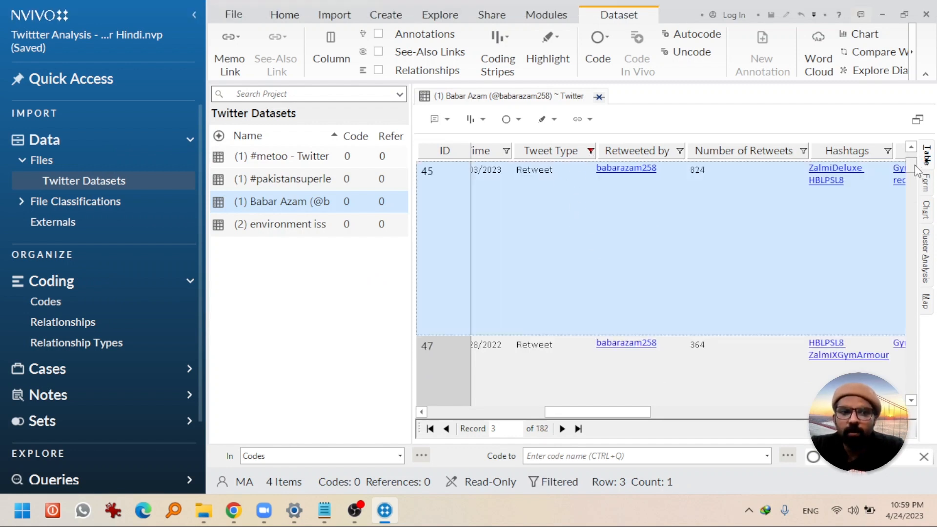
pyautogui.moveTo(912, 164)
pyautogui.mouseDown()
pyautogui.moveTo(910, 200)
pyautogui.moveTo(911, 157)
pyautogui.mouseUp()
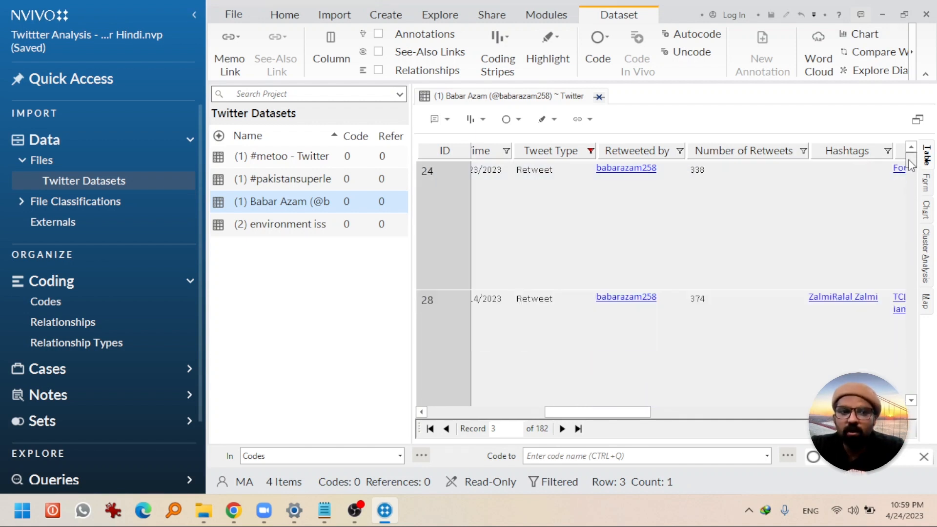
# Change the Tweet Type filter value to Tweet so that only rows equal to it are shown.
pyautogui.click(591, 151)
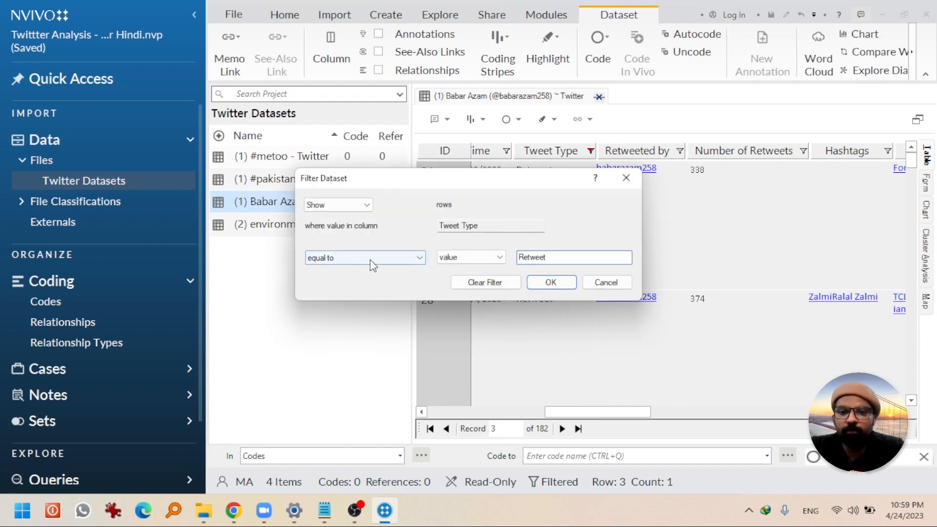
pyautogui.doubleClick(532, 257)
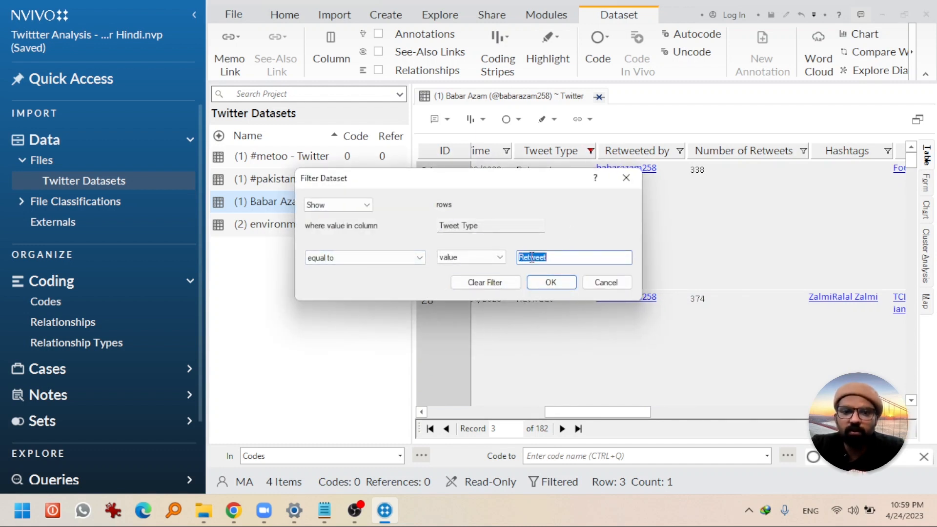
pyautogui.moveTo(532, 257); pyautogui.dragTo(519, 257)
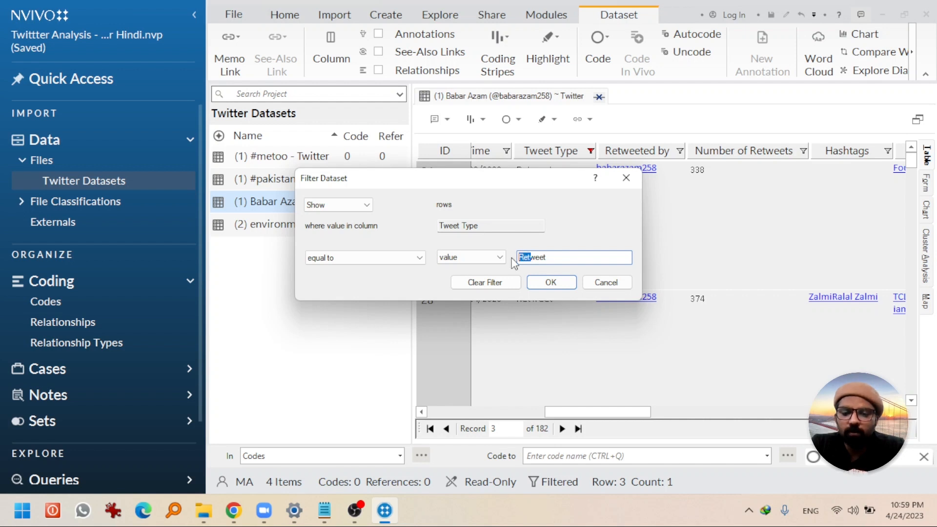
pyautogui.write('T')
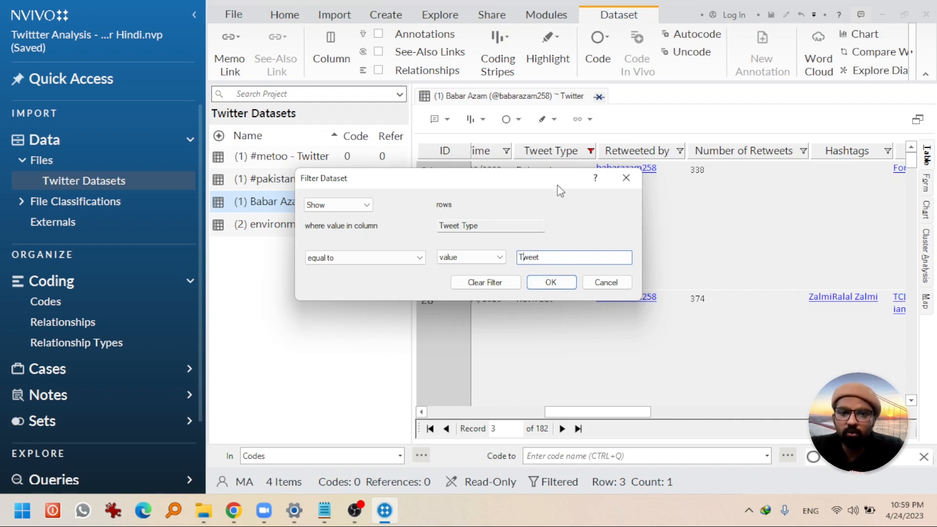
pyautogui.moveTo(557, 186); pyautogui.dragTo(372, 242)
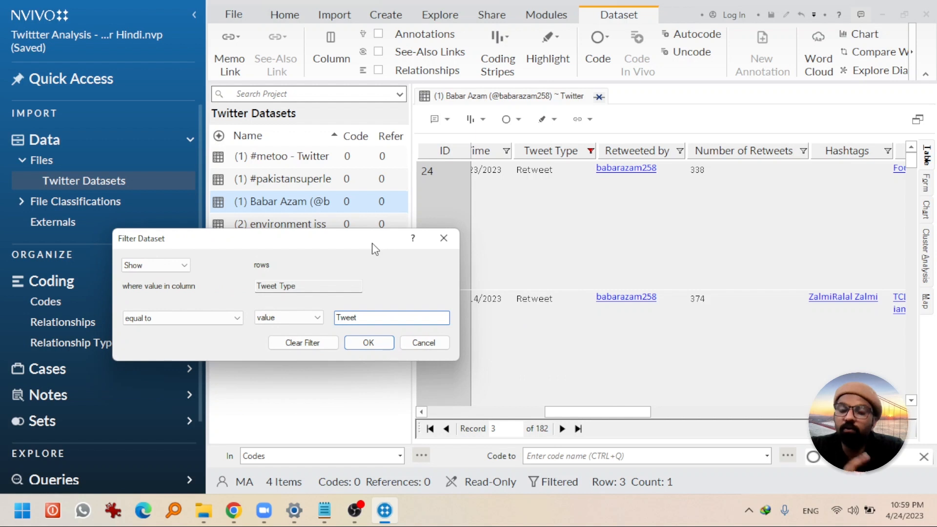
pyautogui.click(368, 343)
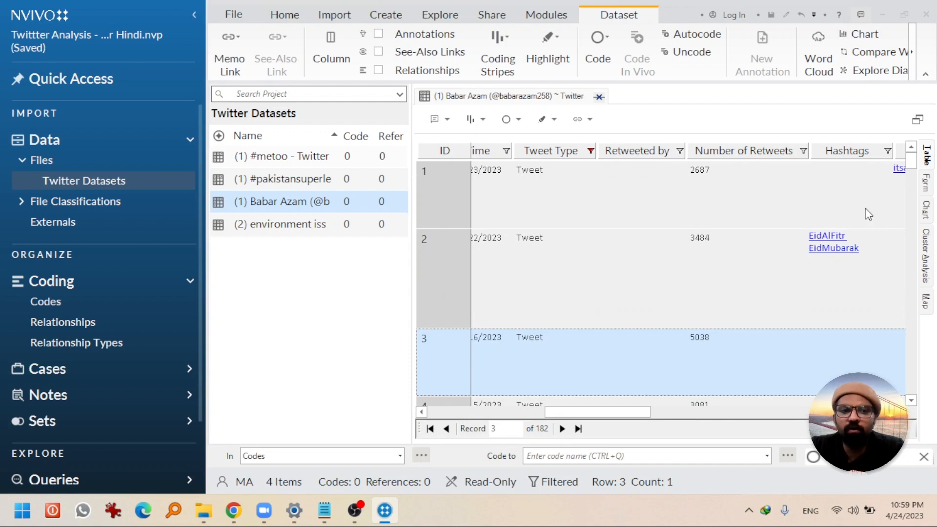
pyautogui.moveTo(912, 164)
pyautogui.mouseDown()
pyautogui.moveTo(911, 217)
pyautogui.moveTo(913, 147)
pyautogui.mouseUp()
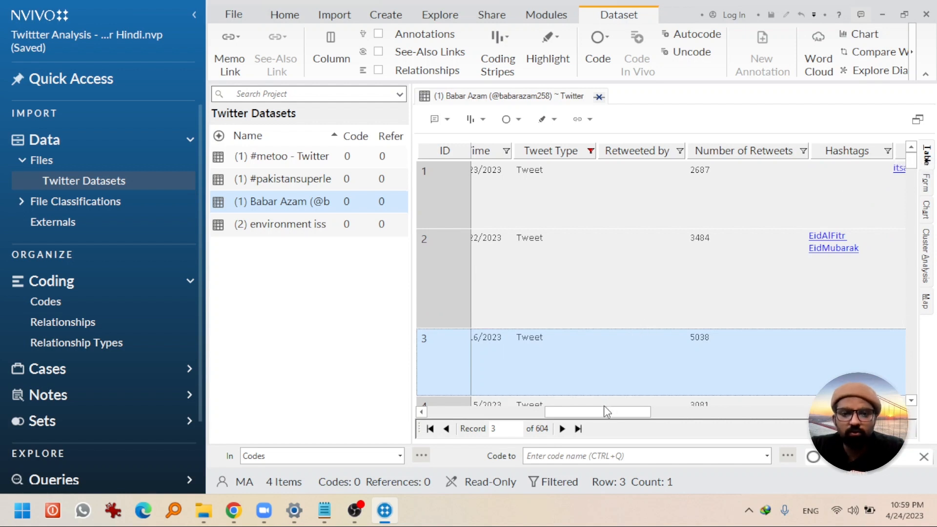
# Set up a Time column filter for values greater than or equal to 01/01/2022, with less than or equal to as the second condition.
pyautogui.moveTo(605, 415); pyautogui.dragTo(582, 415)
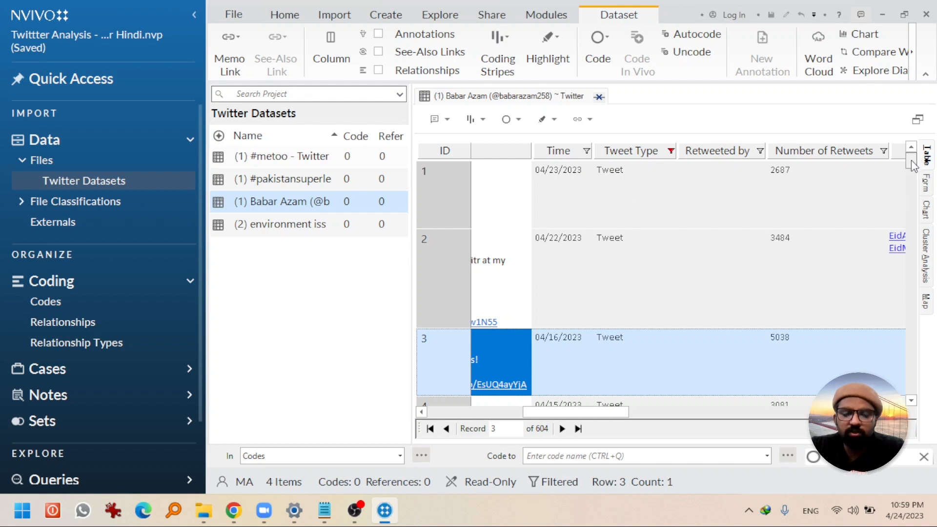
pyautogui.moveTo(912, 160)
pyautogui.mouseDown()
pyautogui.moveTo(906, 316)
pyautogui.moveTo(909, 168)
pyautogui.mouseUp()
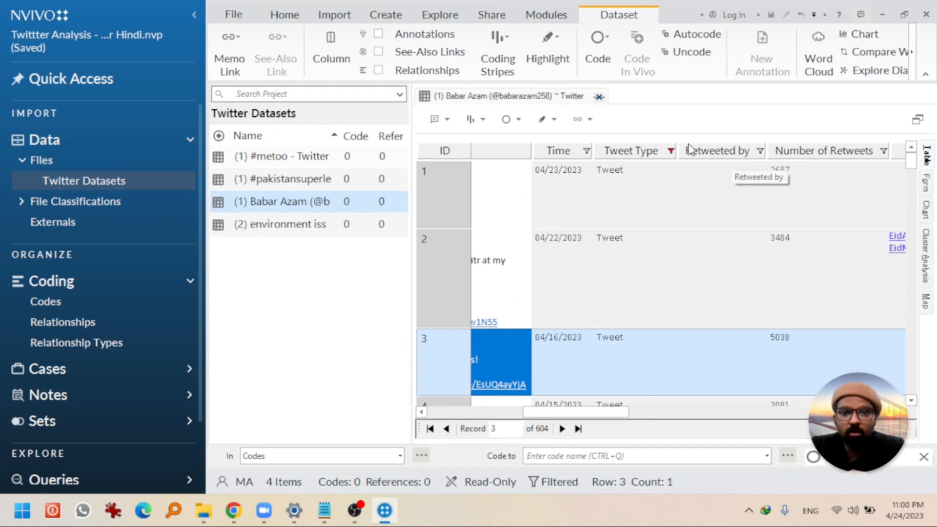
pyautogui.click(588, 152)
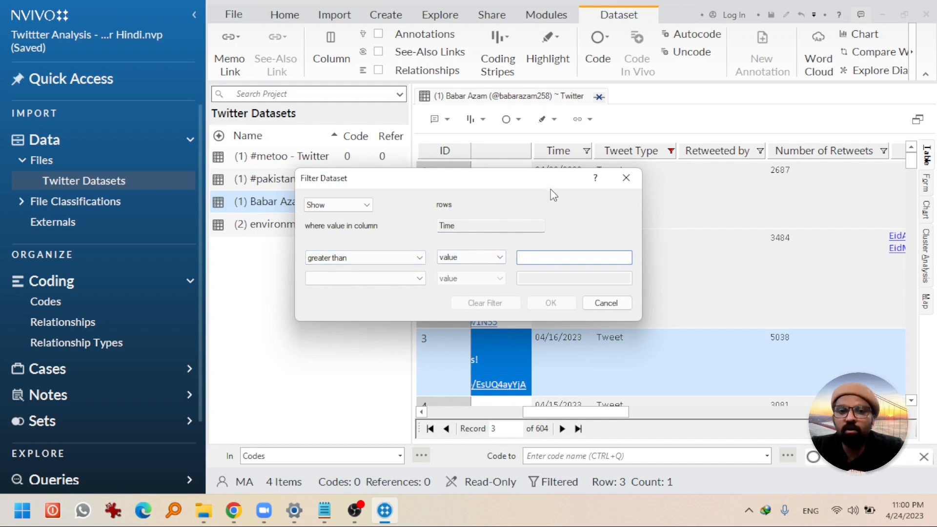
pyautogui.moveTo(553, 189); pyautogui.dragTo(416, 225)
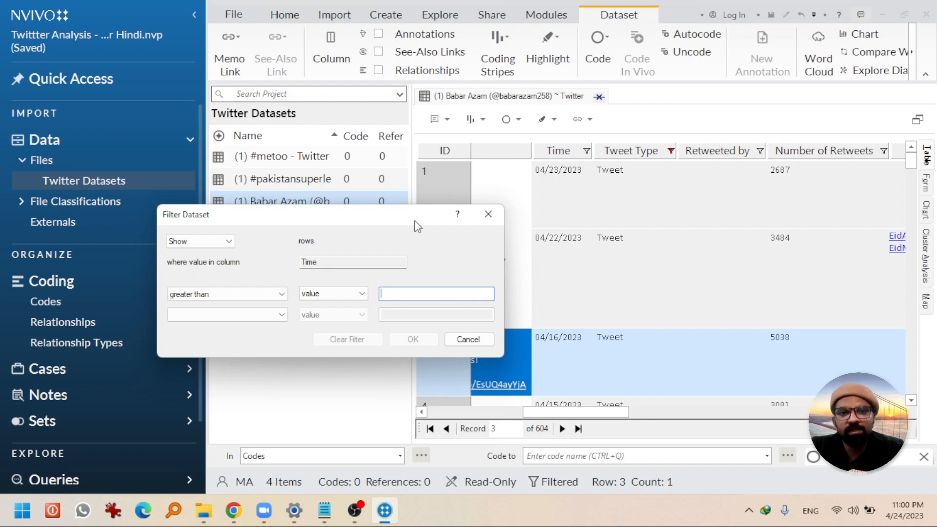
pyautogui.click(214, 294)
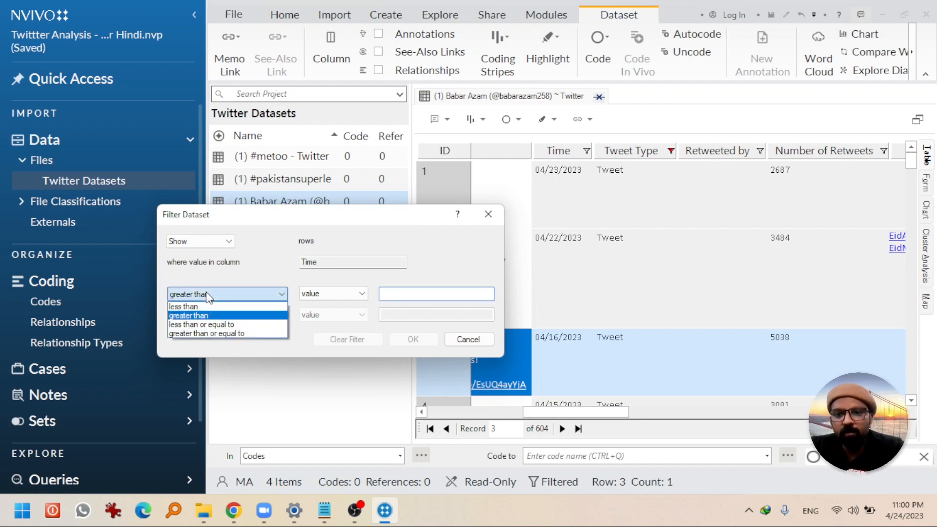
pyautogui.click(192, 333)
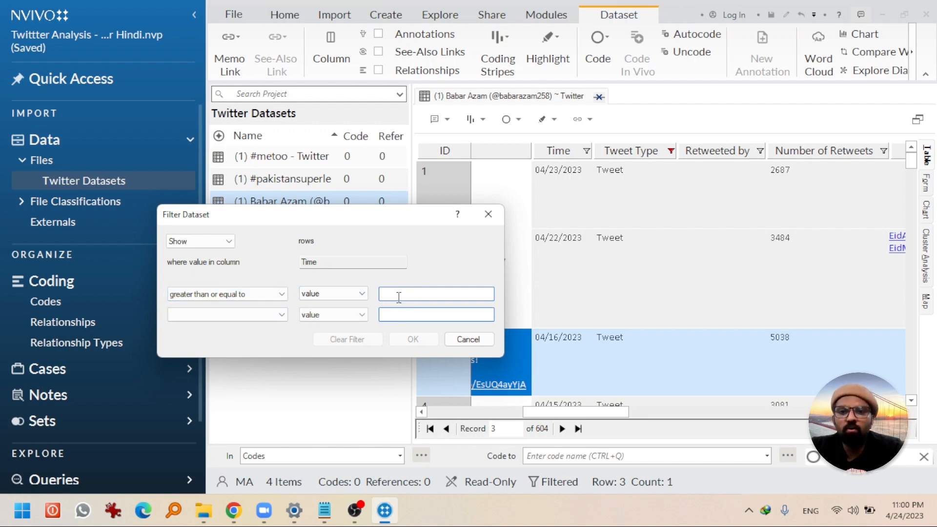
pyautogui.click(260, 314)
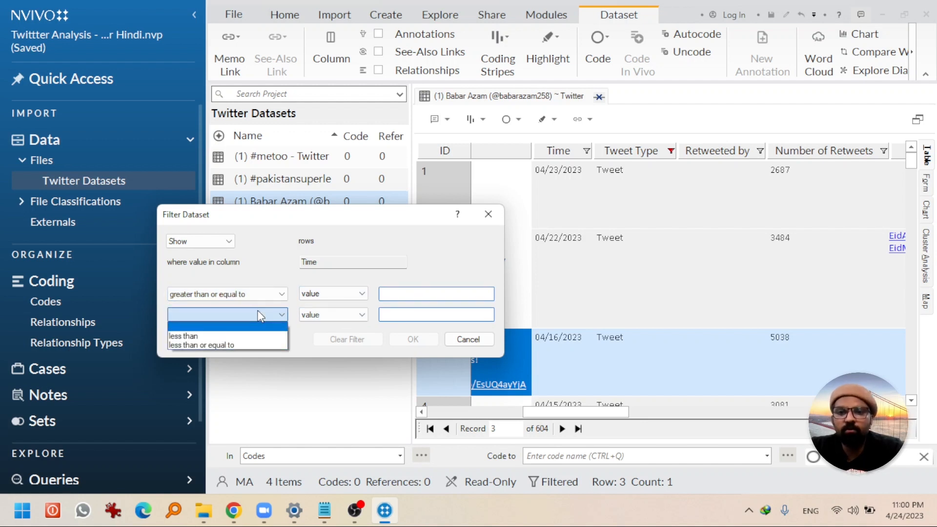
pyautogui.click(211, 346)
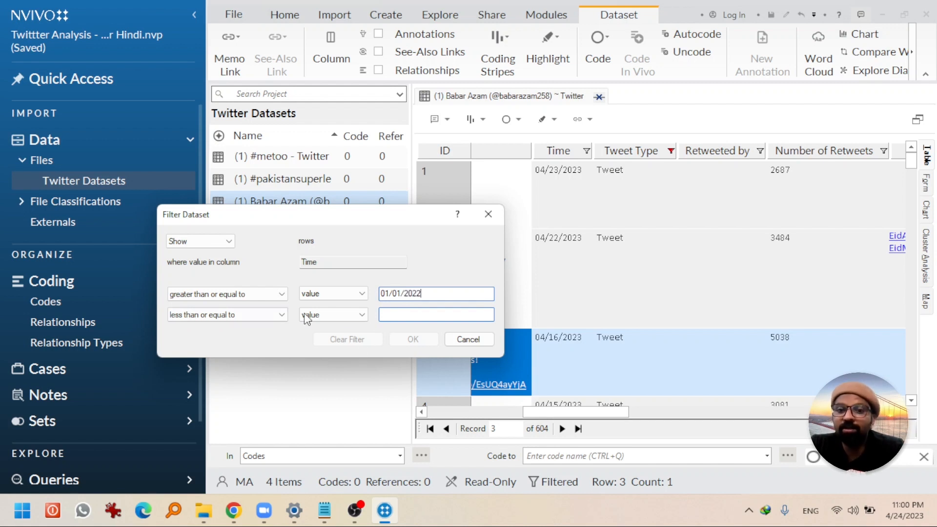
# Set the Time filter's upper limit to 12/31/2022 and apply the filter to the dataset.
pyautogui.write('3')
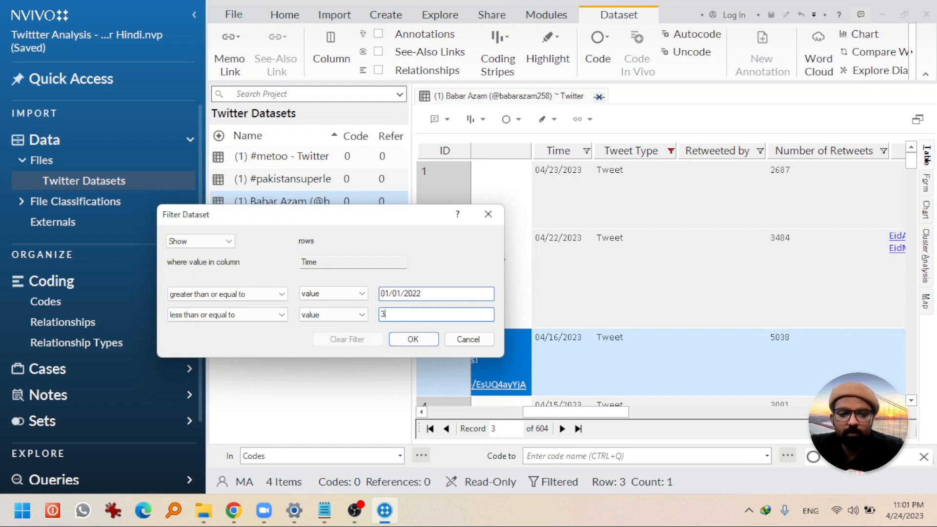
pyautogui.press('BackSpace')
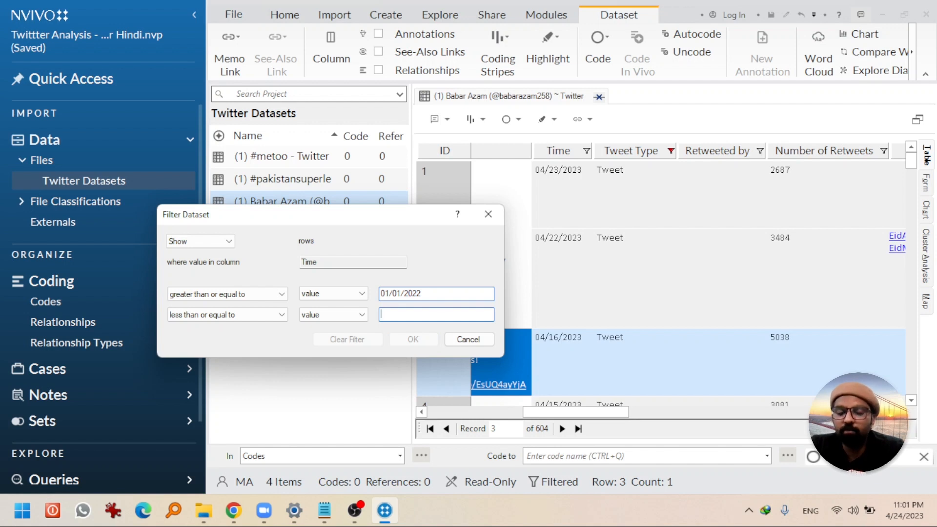
pyautogui.write('12/31')
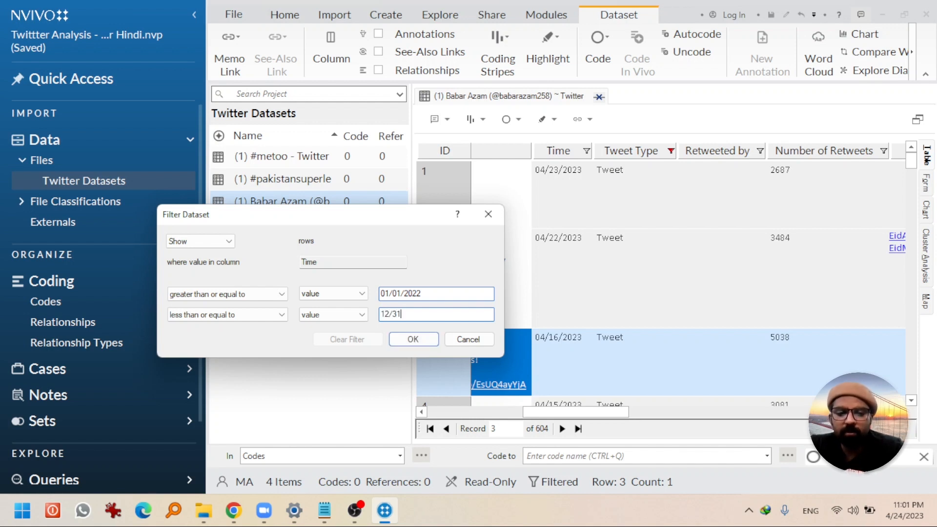
pyautogui.write('/2022')
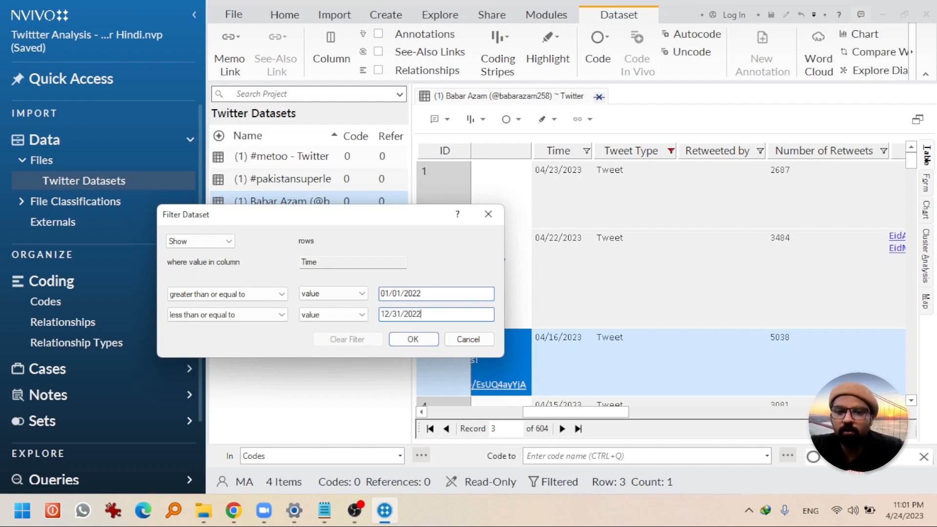
pyautogui.click(403, 342)
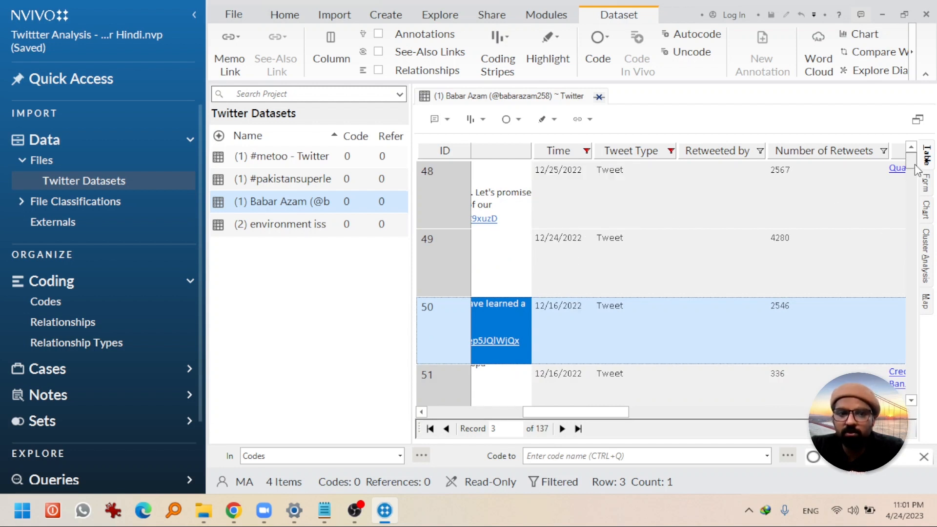
# Clear the filters on the Time and Tweet Type columns.
pyautogui.moveTo(909, 166); pyautogui.dragTo(918, 144)
pyautogui.click(566, 151)
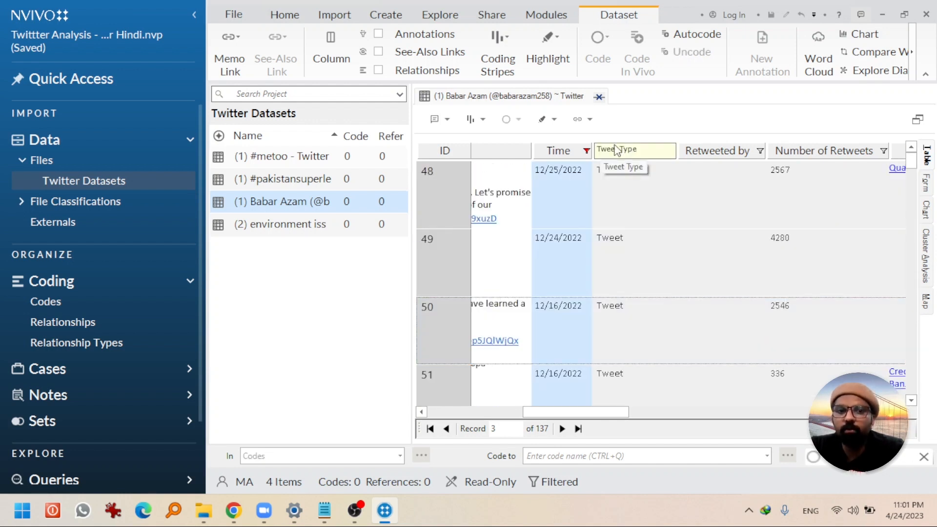
pyautogui.click(587, 150)
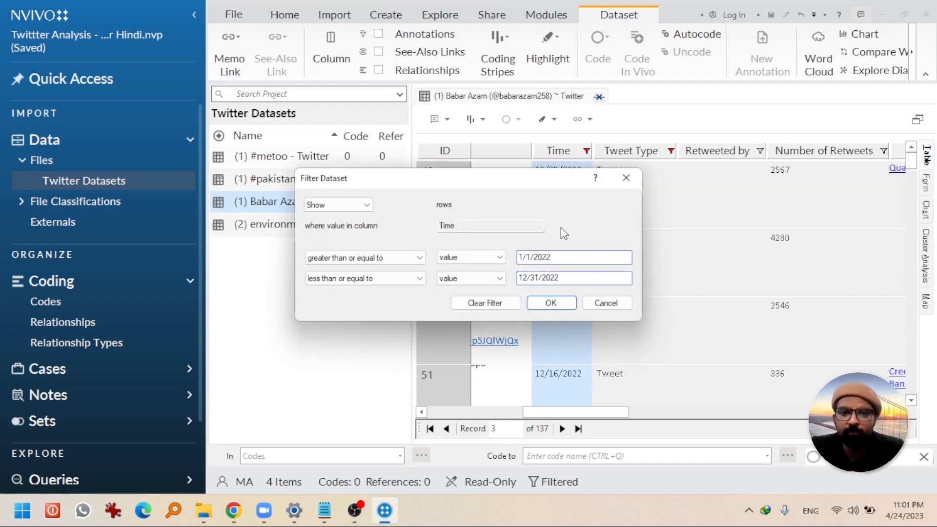
pyautogui.click(494, 307)
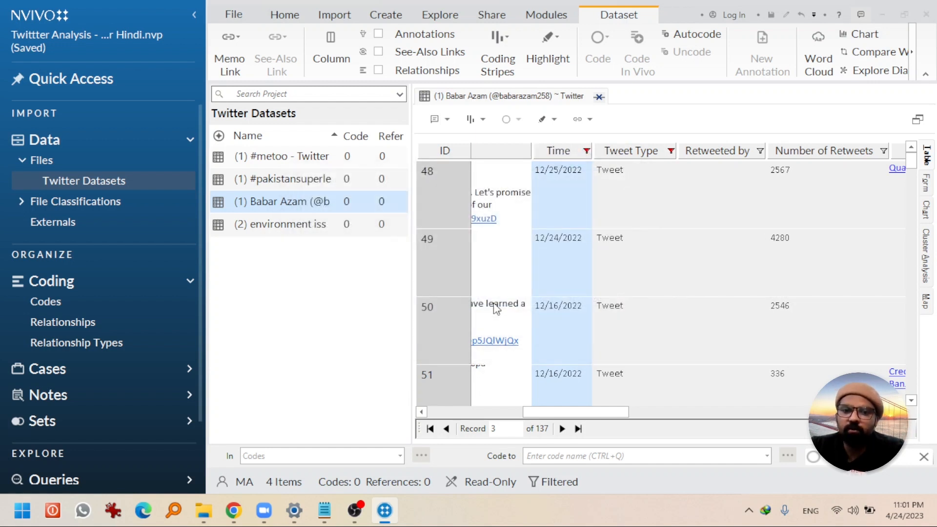
pyautogui.click(672, 152)
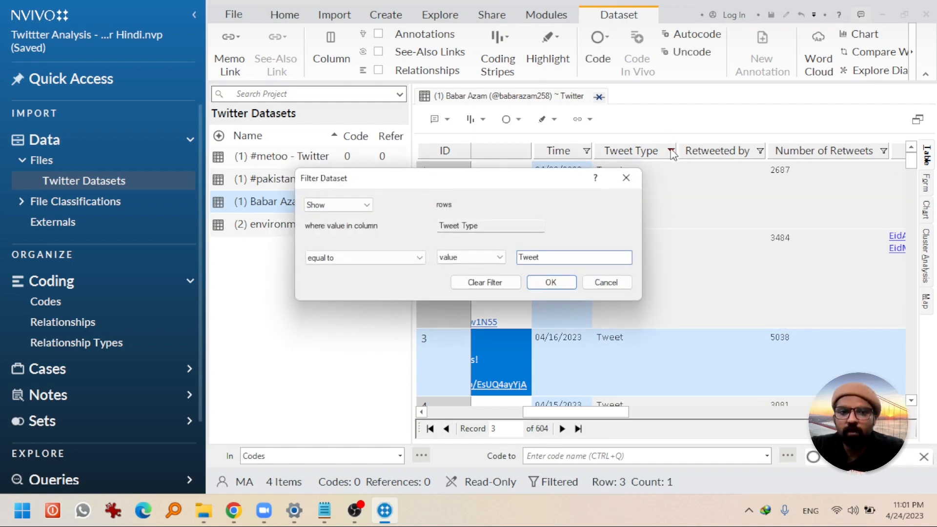
pyautogui.click(499, 285)
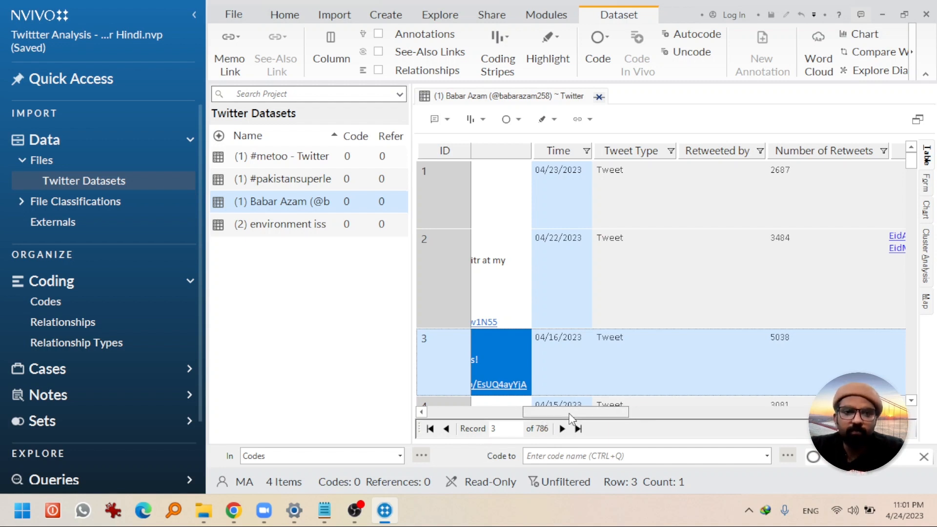
# Close the Babar Azam dataset and open the environment issue Twitter Search dataset.
pyautogui.moveTo(574, 414); pyautogui.dragTo(609, 417)
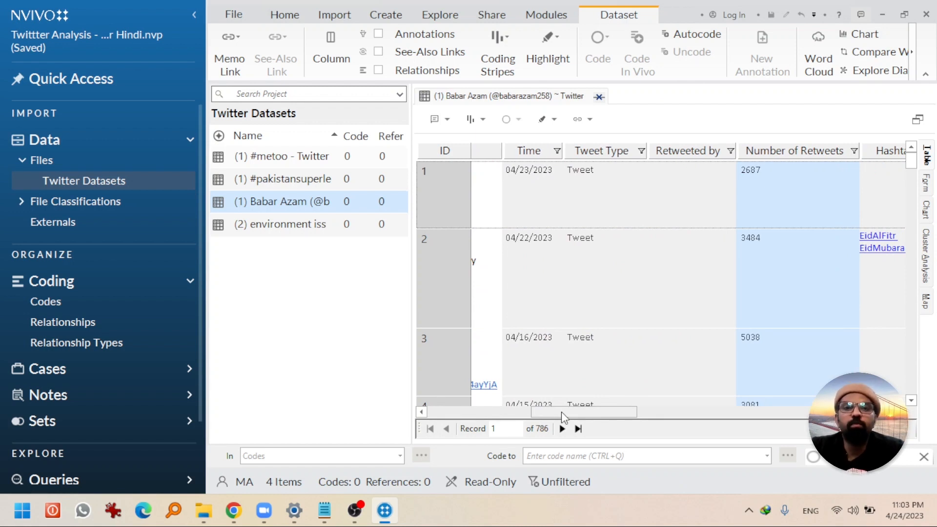
pyautogui.click(600, 96)
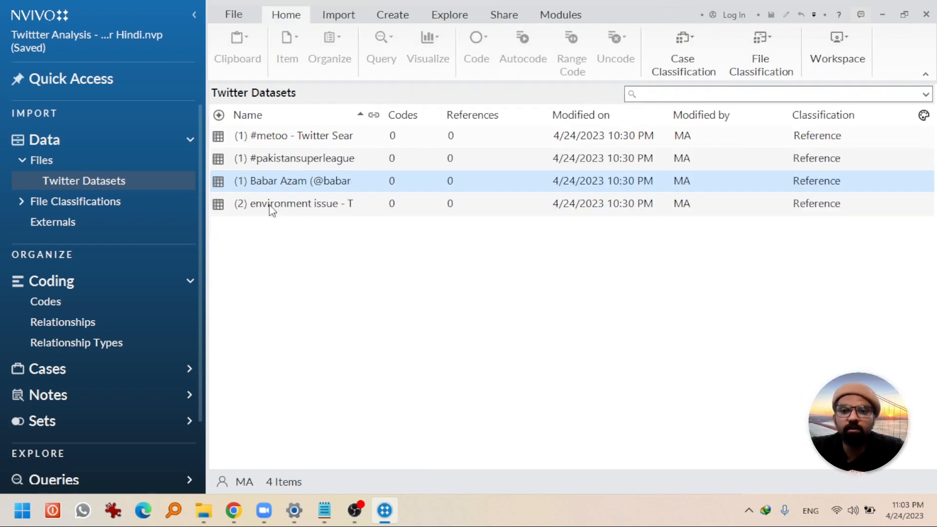
pyautogui.click(272, 210)
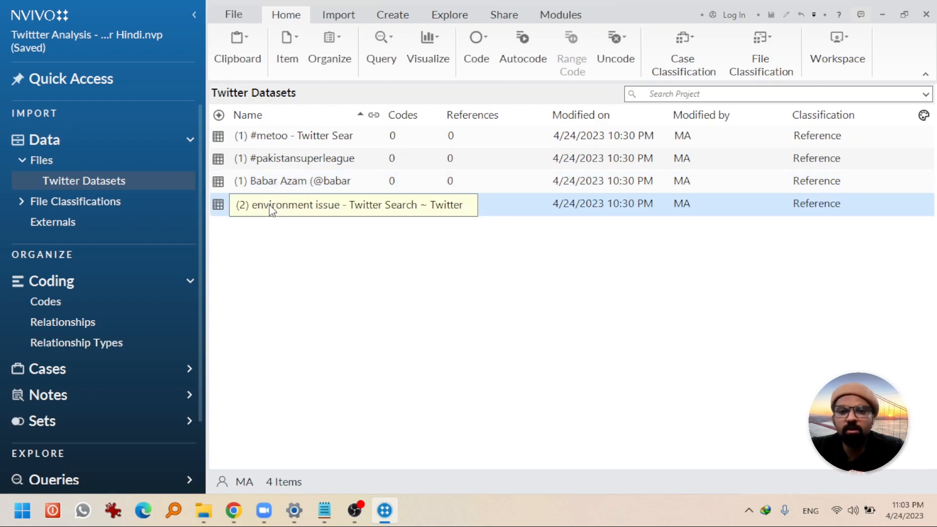
pyautogui.doubleClick(272, 210)
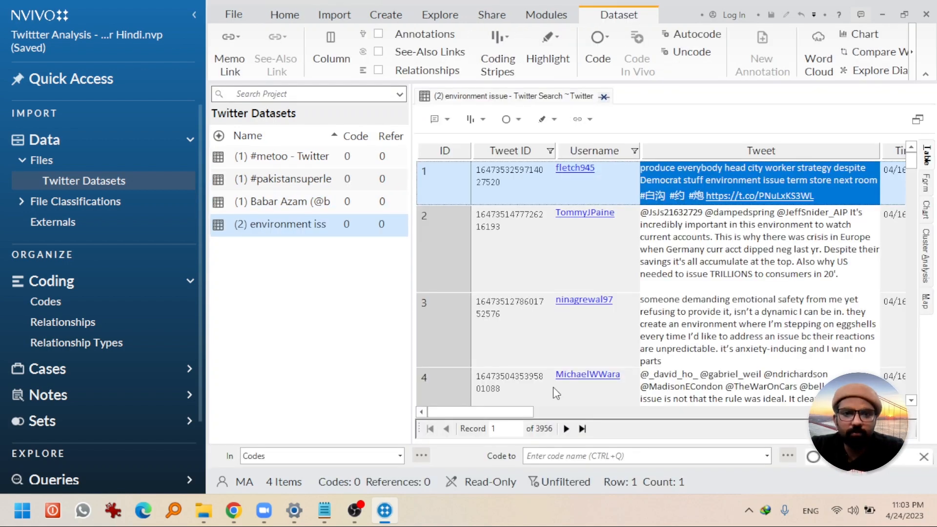
# Filter the Name column to show only rows containing the account name from the third record.
pyautogui.hscroll(1, 522, 417)
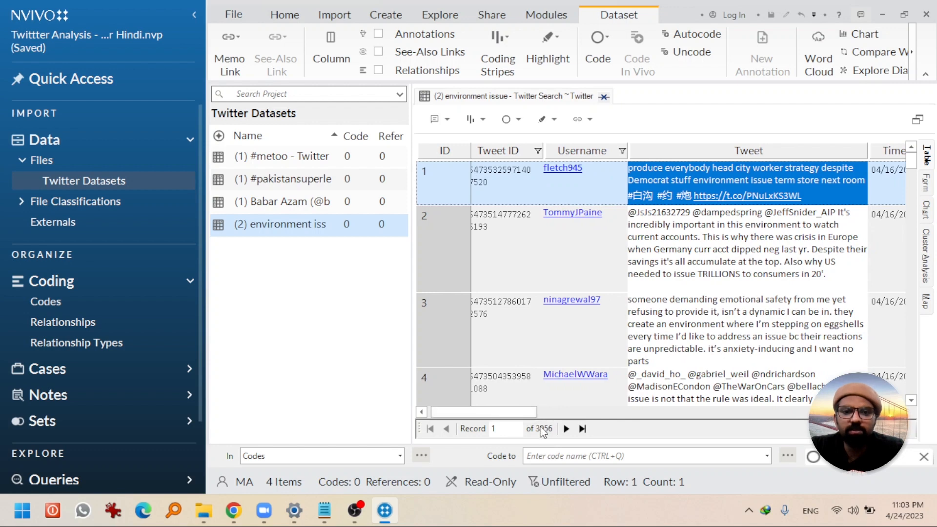
pyautogui.moveTo(515, 417); pyautogui.dragTo(594, 414)
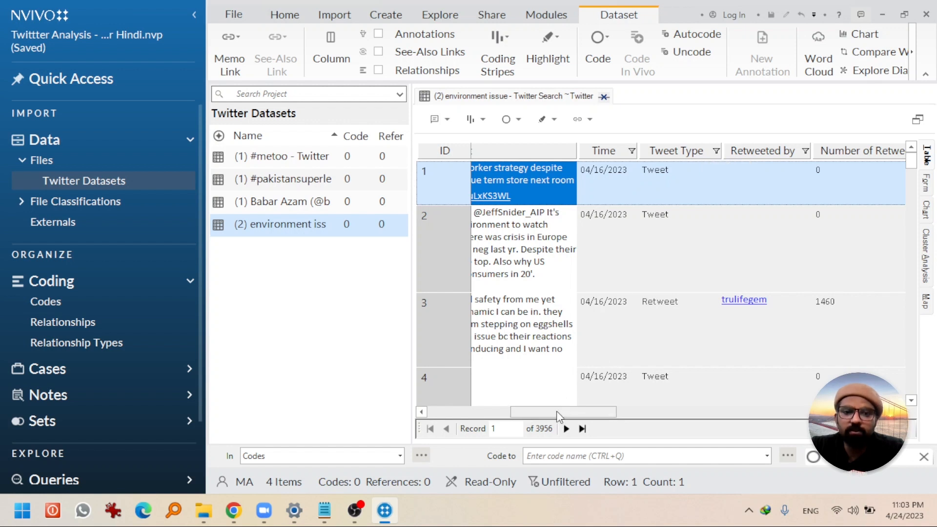
pyautogui.moveTo(556, 411); pyautogui.dragTo(616, 403)
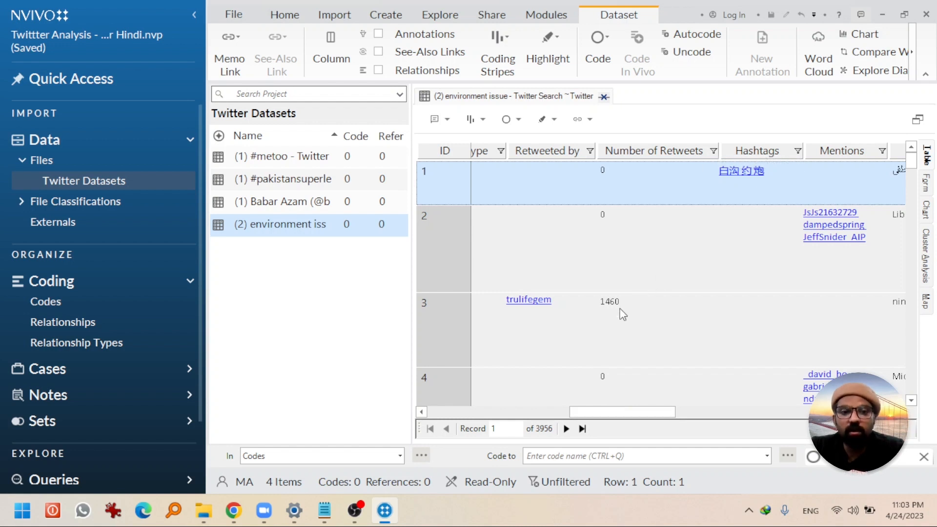
pyautogui.moveTo(592, 413); pyautogui.dragTo(606, 417)
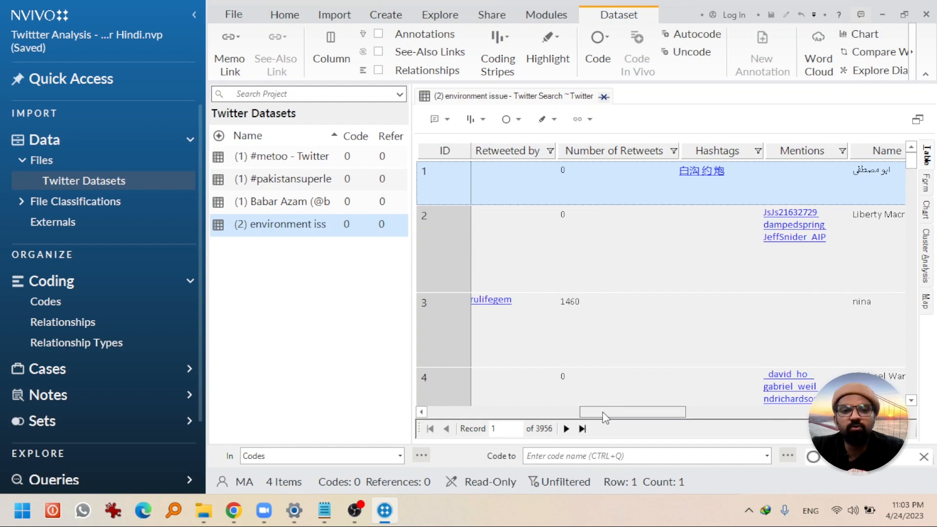
pyautogui.moveTo(606, 417); pyautogui.dragTo(641, 411)
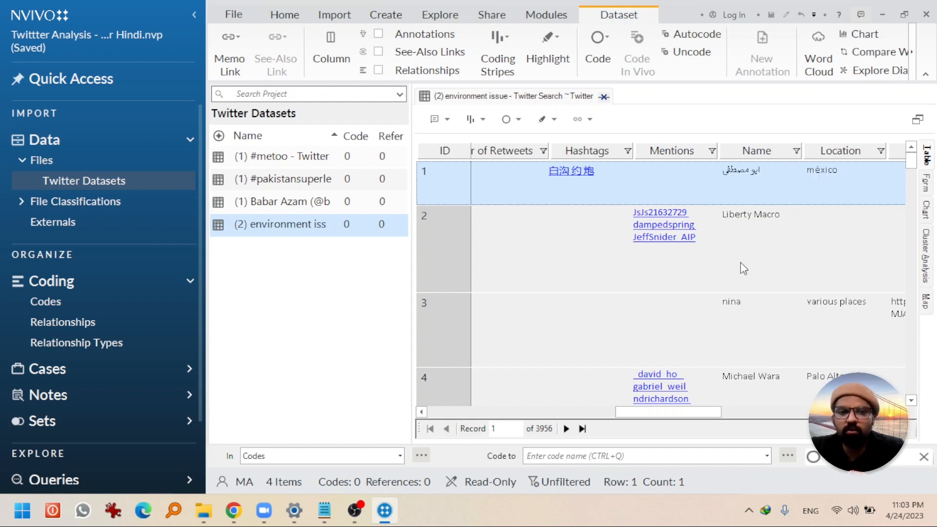
pyautogui.click(796, 151)
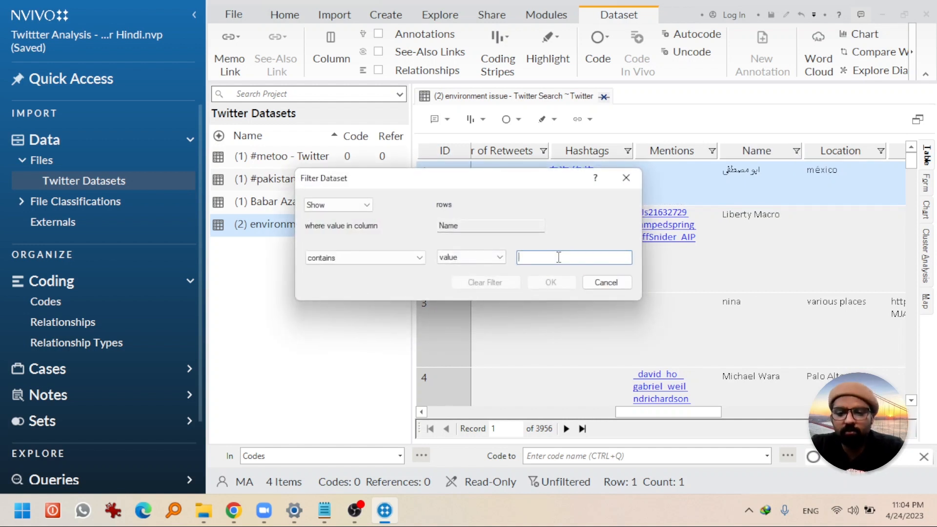
pyautogui.write('nina')
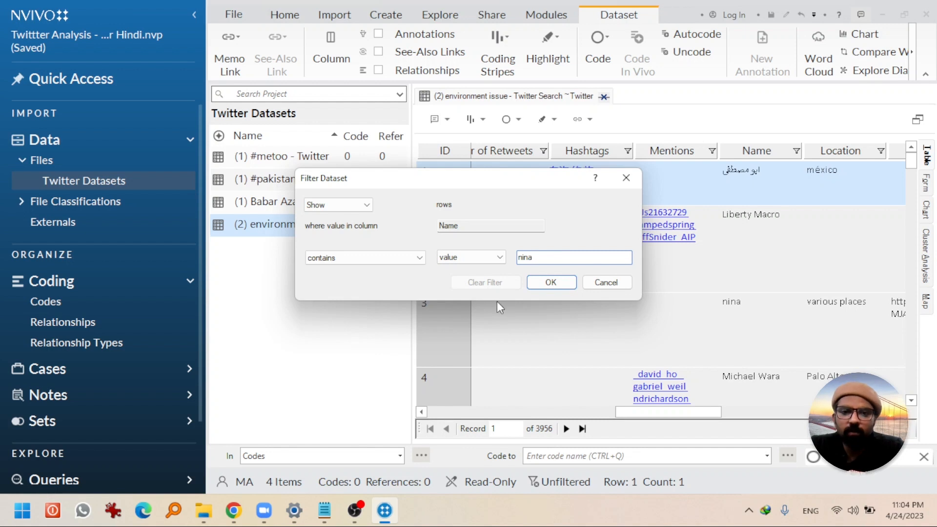
pyautogui.click(550, 284)
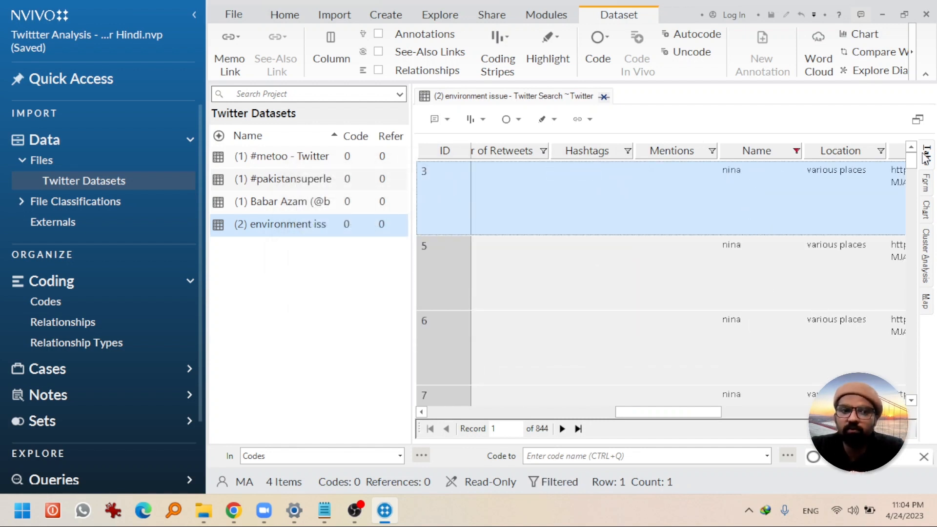
# Clear the Name column filter and examine the Number of Tweets, Number of Followers and Number Following columns.
pyautogui.click(797, 152)
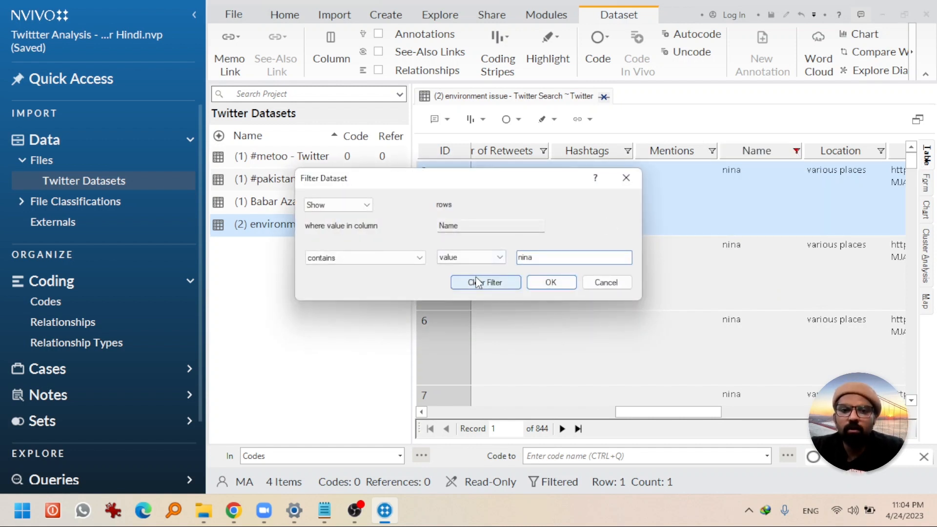
pyautogui.click(477, 282)
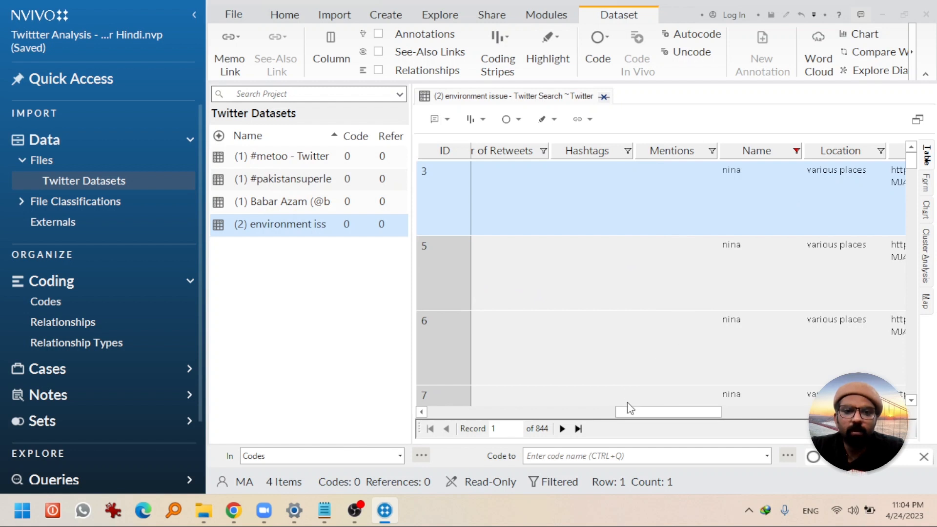
pyautogui.click(635, 414)
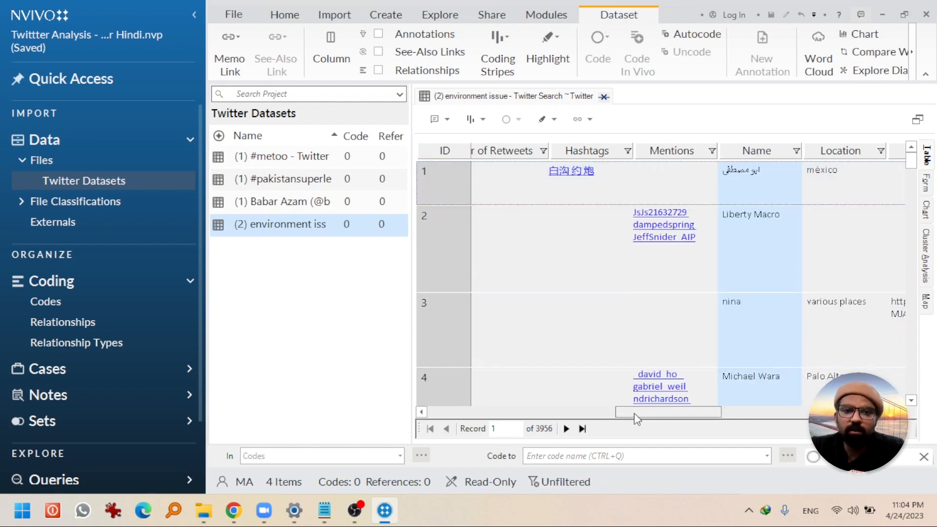
pyautogui.moveTo(634, 413); pyautogui.dragTo(634, 413)
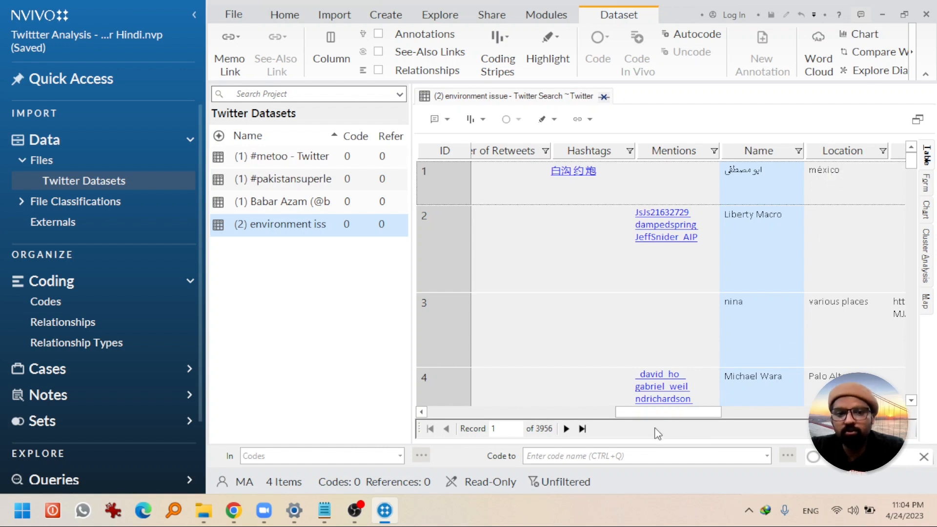
pyautogui.moveTo(635, 412); pyautogui.dragTo(785, 394)
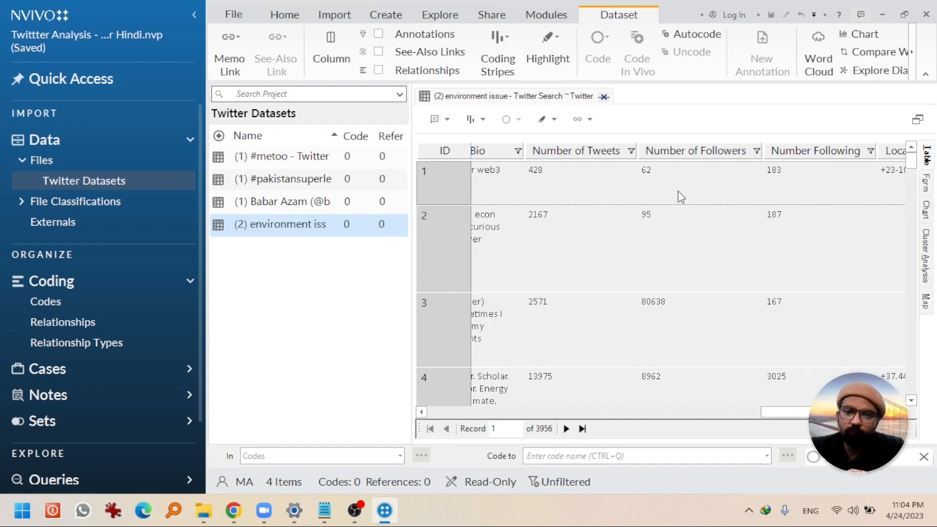
# Filter the Number of Followers column to show only rows with values greater than 100.
pyautogui.click(756, 151)
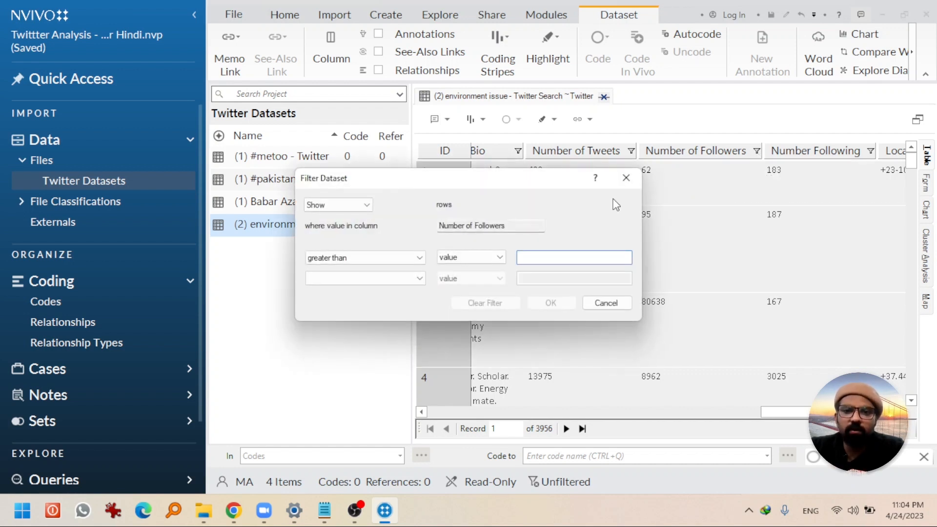
pyautogui.write('1')
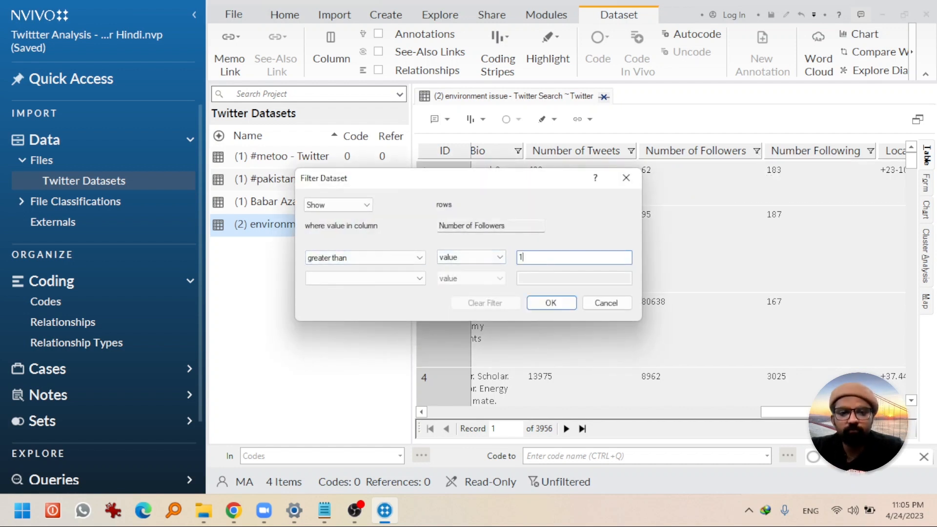
pyautogui.write('000')
pyautogui.click(549, 301)
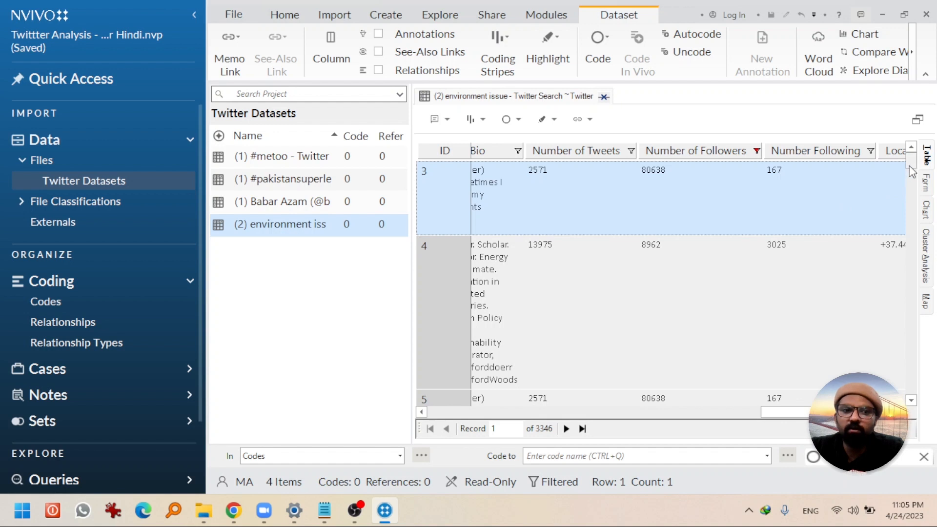
pyautogui.moveTo(910, 166)
pyautogui.mouseDown()
pyautogui.moveTo(909, 196)
pyautogui.moveTo(912, 153)
pyautogui.mouseUp()
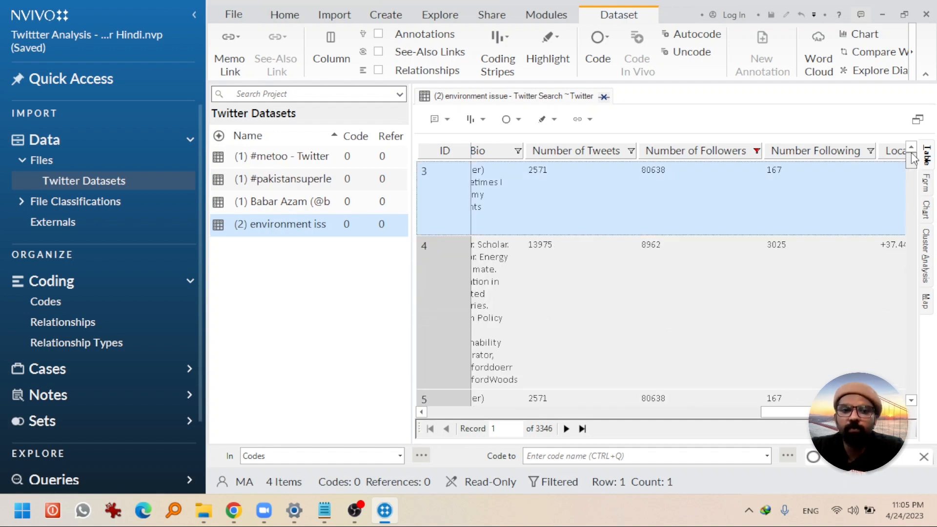
# Clear the Number of Followers filter and return to the first columns of the environment issue dataset.
pyautogui.click(757, 151)
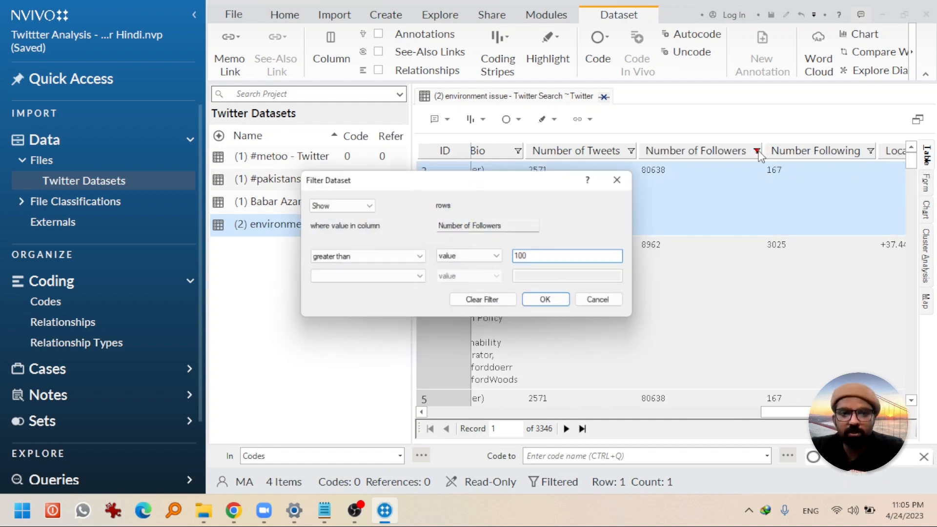
pyautogui.click(467, 303)
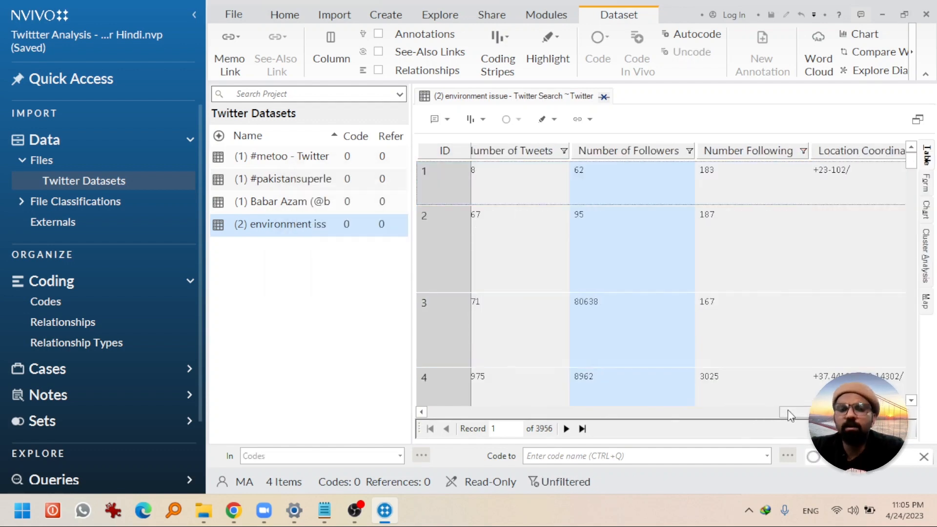
pyautogui.moveTo(788, 411); pyautogui.dragTo(420, 430)
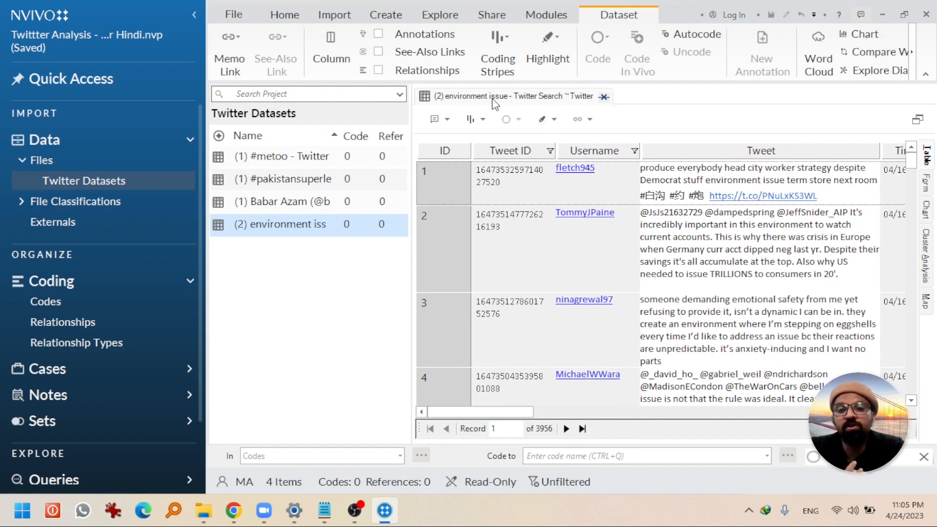
# Close the environment issue dataset and open the #metoo Twitter Search dataset.
pyautogui.click(605, 95)
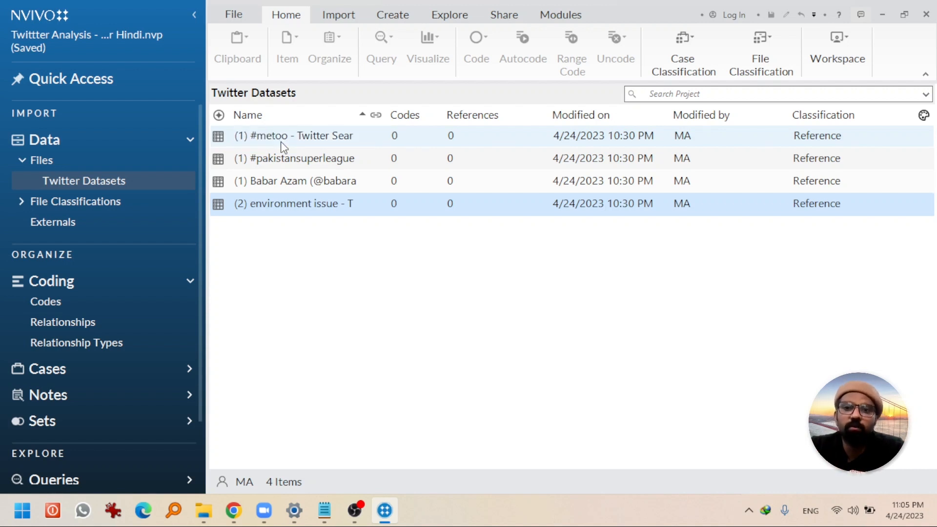
pyautogui.doubleClick(282, 145)
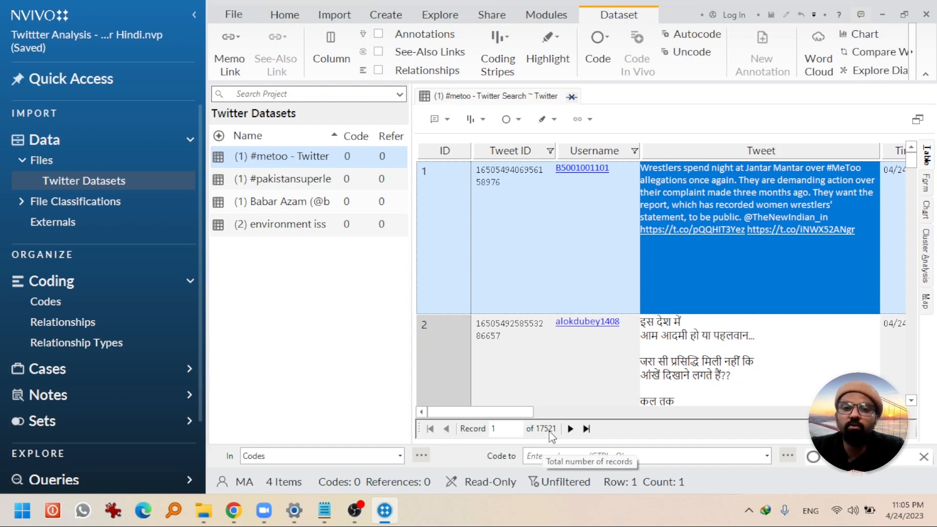
pyautogui.moveTo(519, 412)
pyautogui.mouseDown()
pyautogui.moveTo(534, 411)
pyautogui.moveTo(512, 416)
pyautogui.mouseUp()
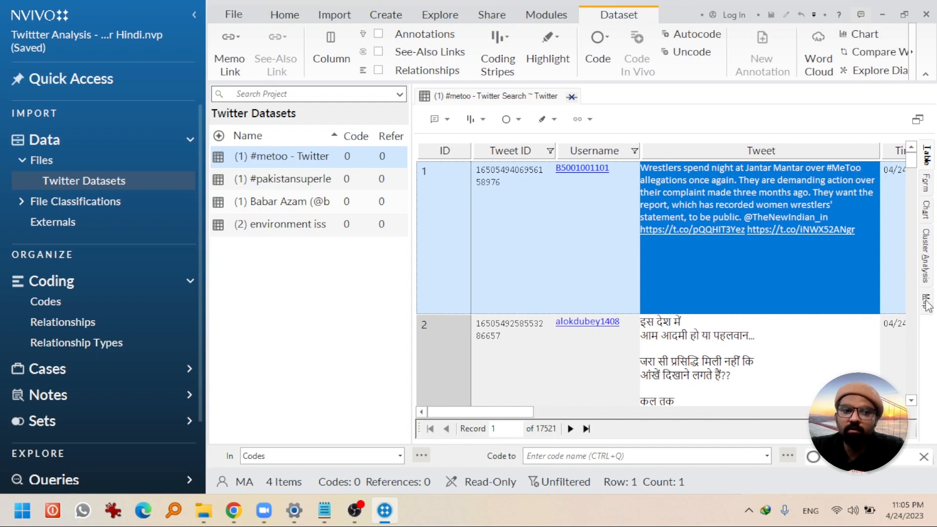
# Show the #metoo dataset on the map and examine the tweet location markers from Africa to South and East Asia.
pyautogui.click(926, 303)
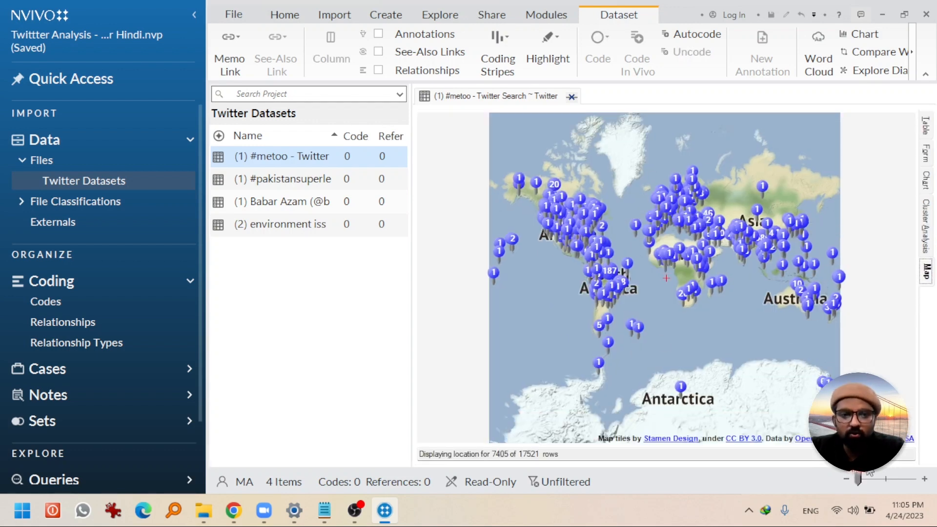
pyautogui.moveTo(859, 481); pyautogui.dragTo(867, 481)
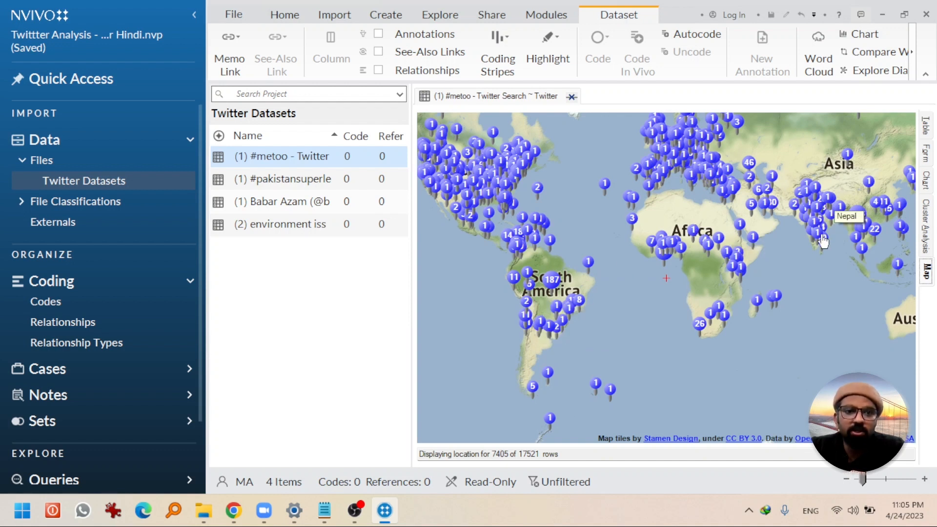
pyautogui.click(830, 217)
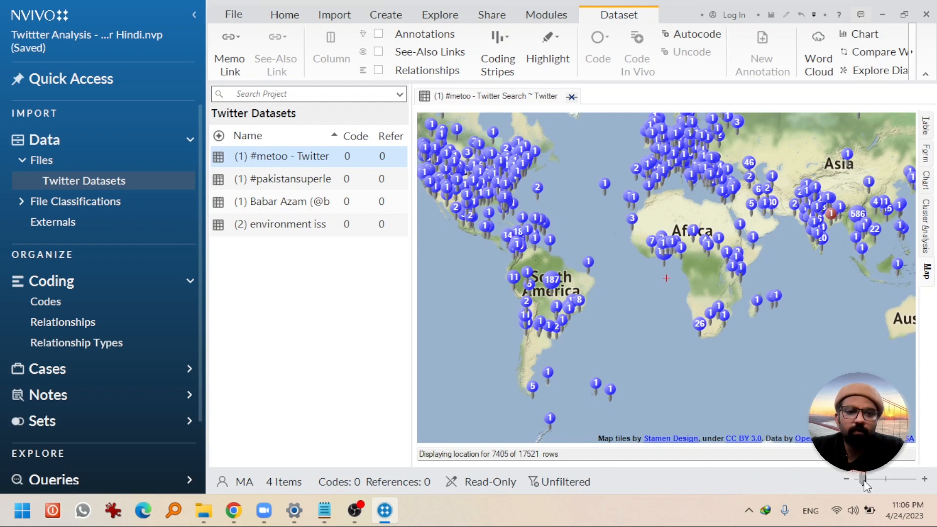
pyautogui.moveTo(864, 480); pyautogui.dragTo(873, 480)
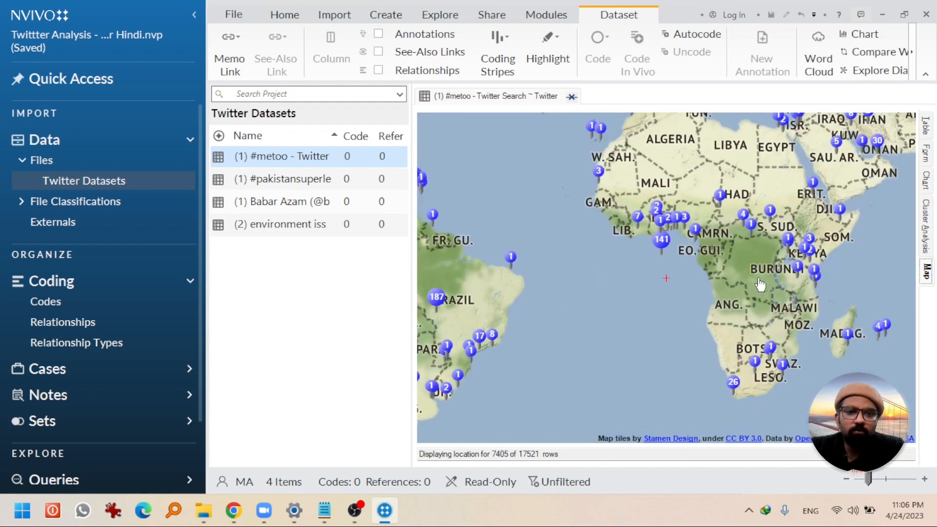
pyautogui.moveTo(753, 273); pyautogui.dragTo(584, 342)
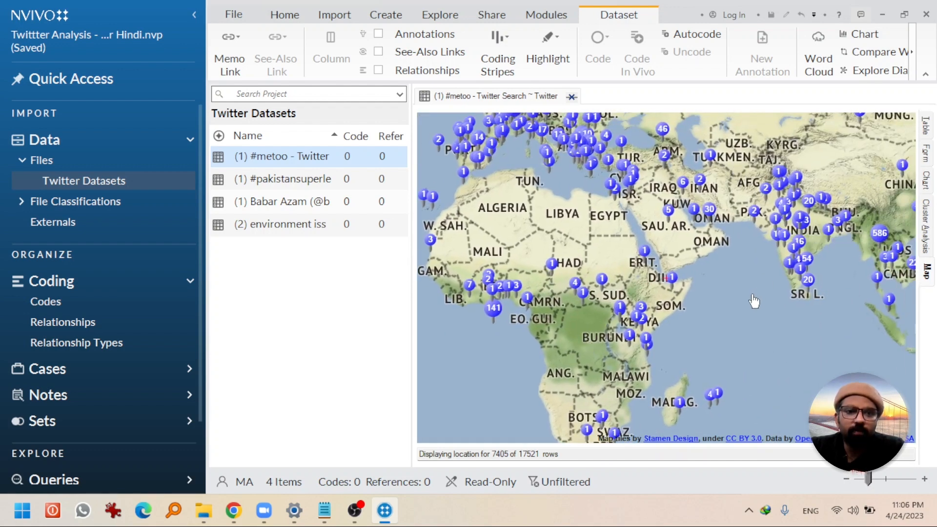
pyautogui.moveTo(754, 301); pyautogui.dragTo(581, 330)
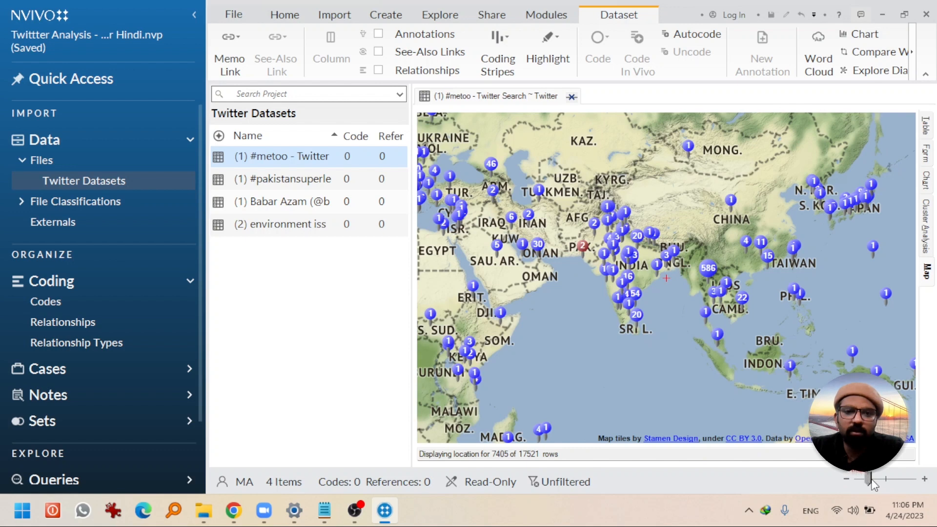
# Examine the map markers around Pakistan and India up close, selecting the Punjab, Pakistan marker.
pyautogui.moveTo(873, 485); pyautogui.dragTo(877, 484)
pyautogui.moveTo(460, 251); pyautogui.dragTo(468, 308)
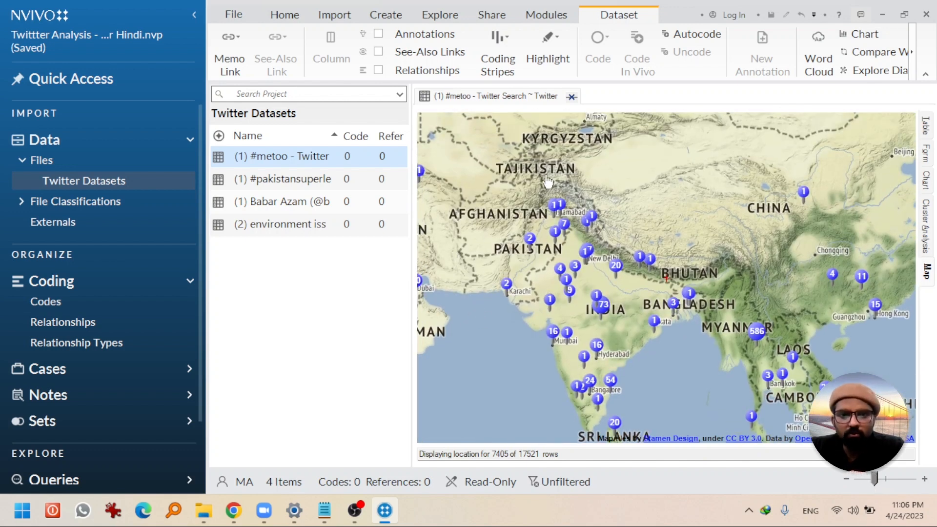
pyautogui.moveTo(508, 292)
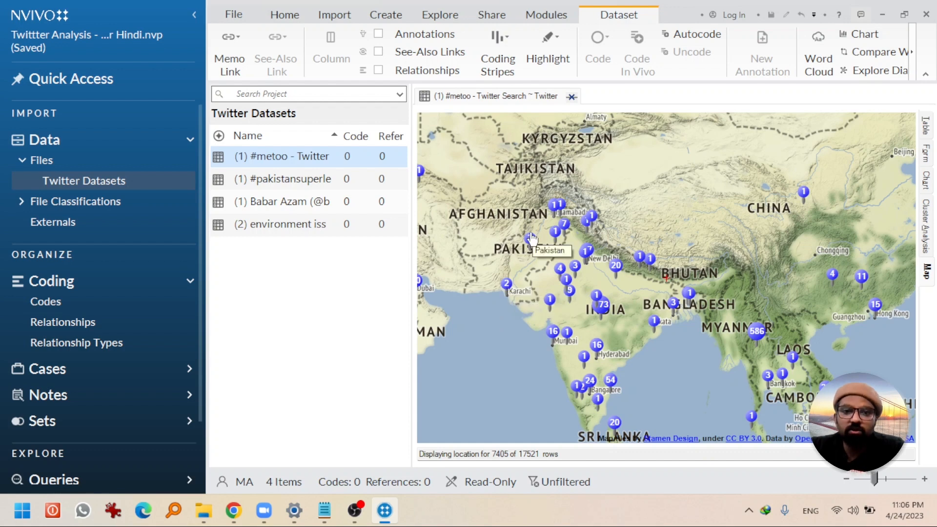
pyautogui.moveTo(564, 226)
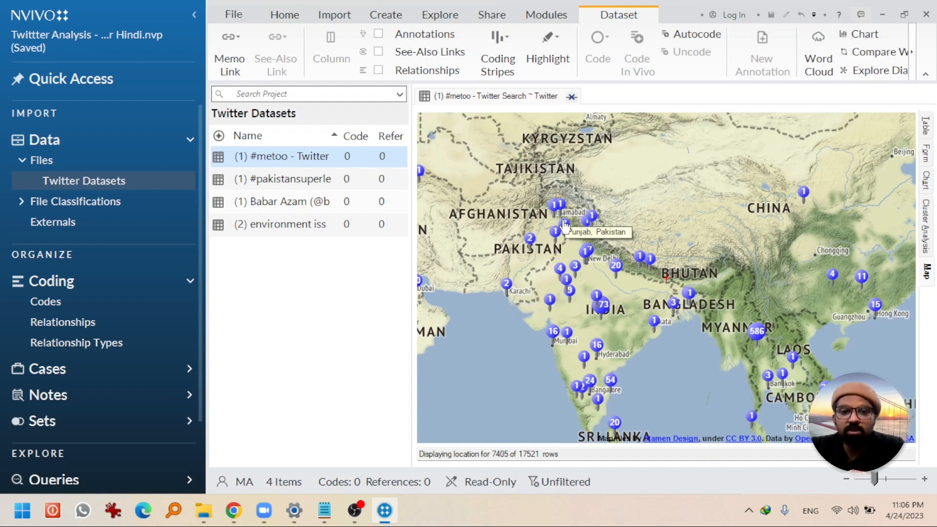
pyautogui.click(565, 226)
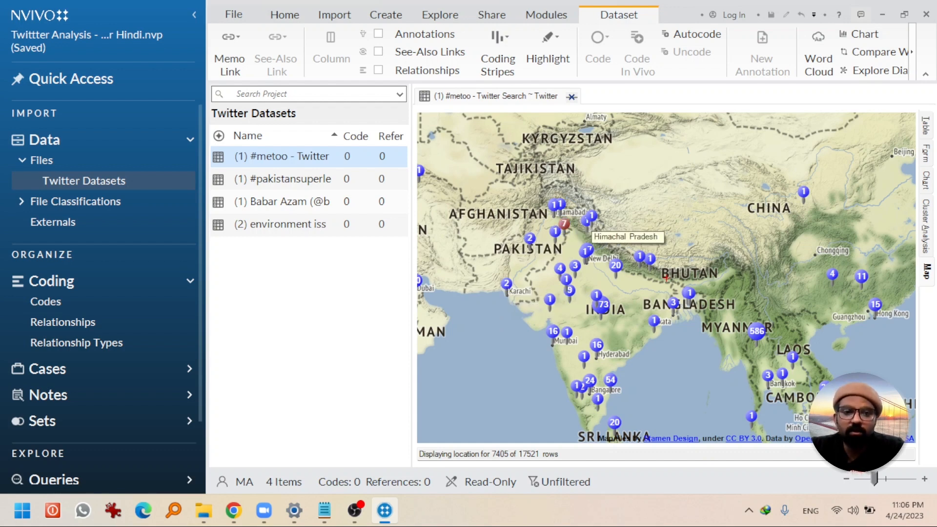
pyautogui.click(880, 478)
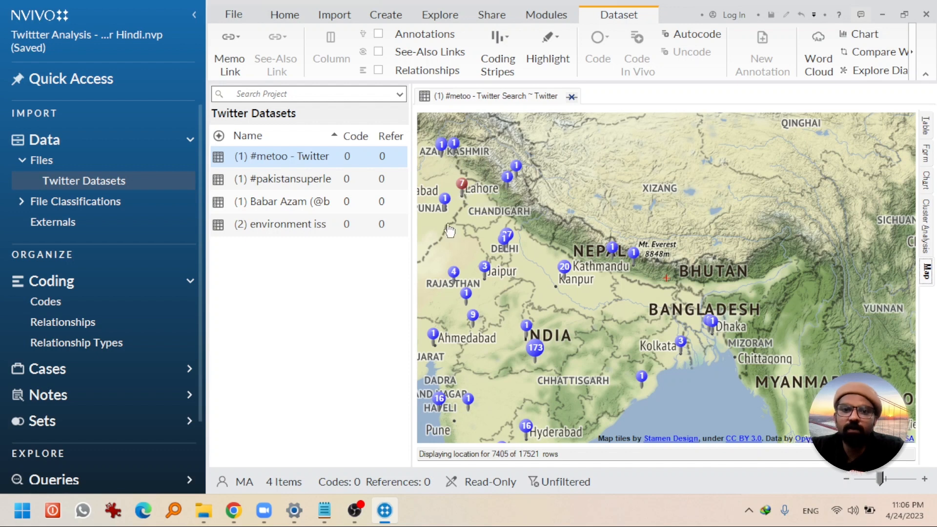
pyautogui.moveTo(450, 231); pyautogui.dragTo(553, 246)
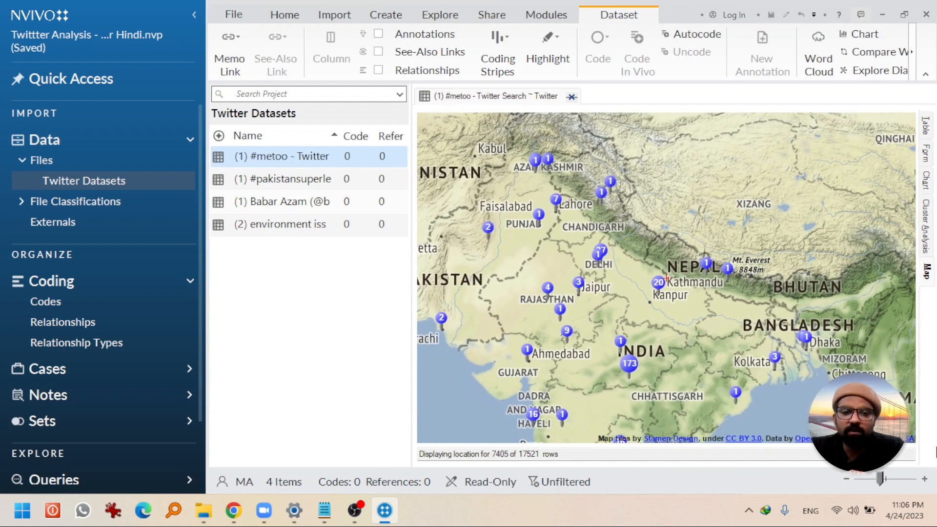
pyautogui.moveTo(874, 477); pyautogui.dragTo(868, 476)
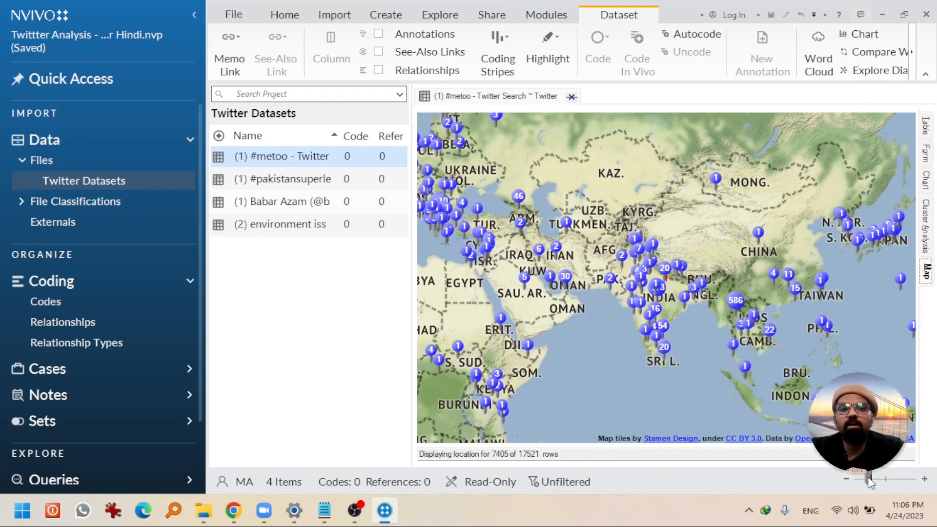
# Return the #metoo dataset to its table view and examine the Time, Tweet Type and Retweeted by columns.
pyautogui.click(927, 131)
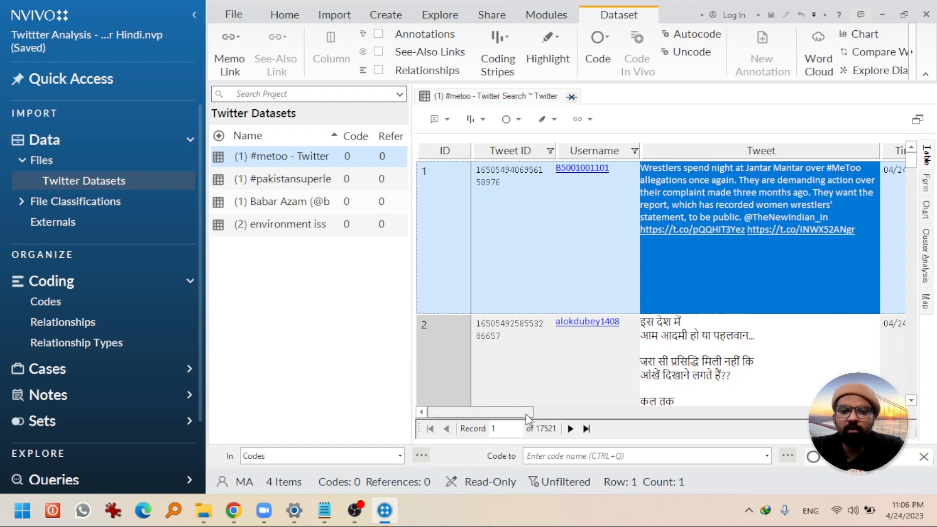
pyautogui.moveTo(526, 414); pyautogui.dragTo(610, 412)
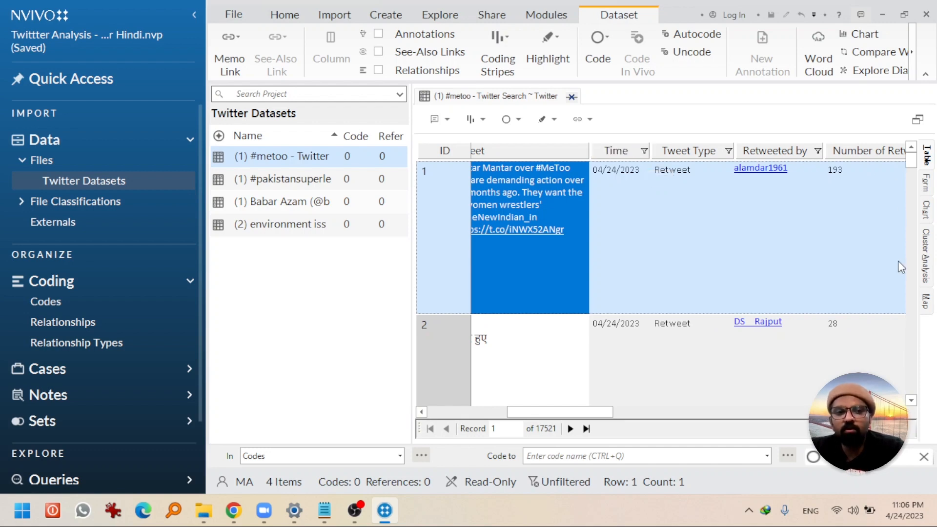
pyautogui.click(931, 309)
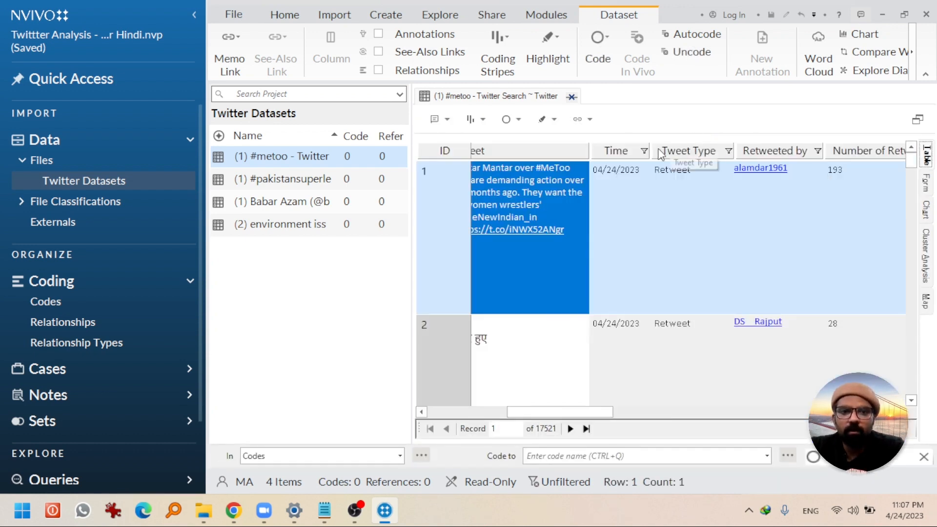
# Filter the Time column to show rows greater than or equal to 04/20/2023, with no second condition.
pyautogui.click(645, 151)
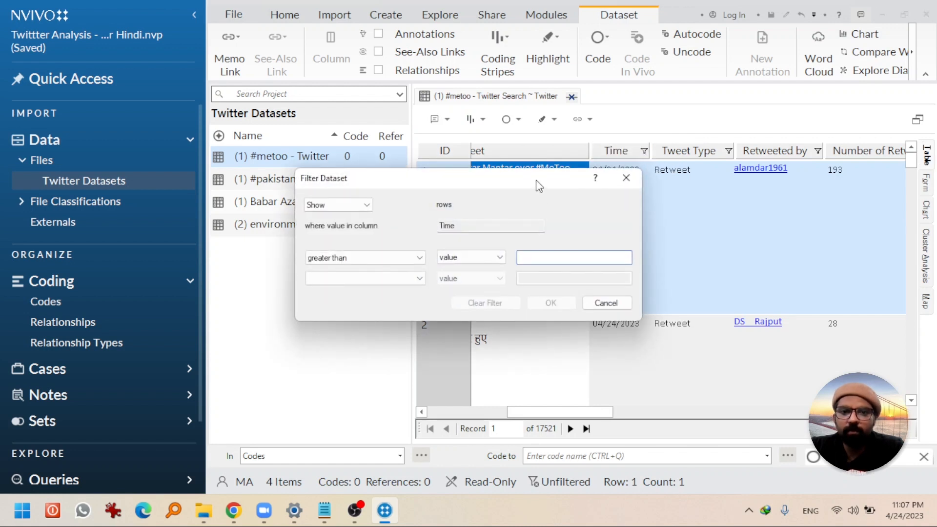
pyautogui.moveTo(536, 180); pyautogui.dragTo(485, 213)
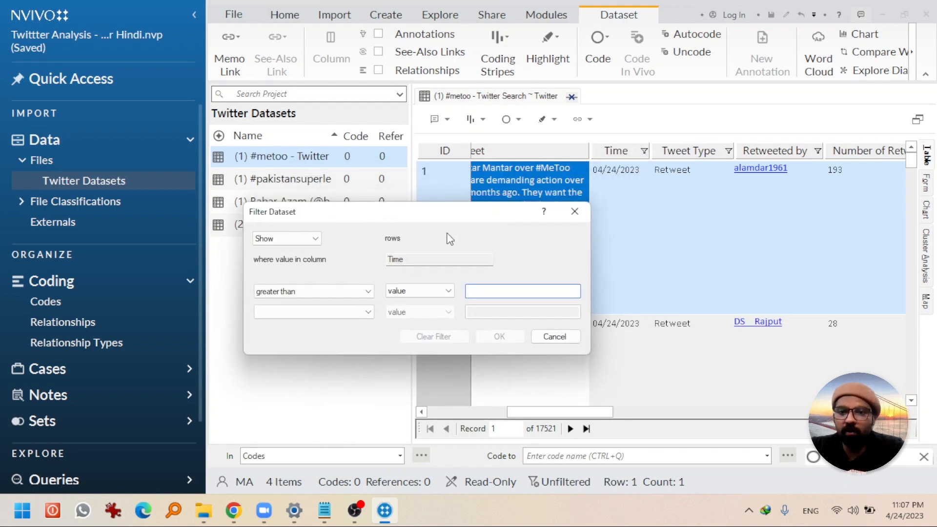
pyautogui.click(354, 292)
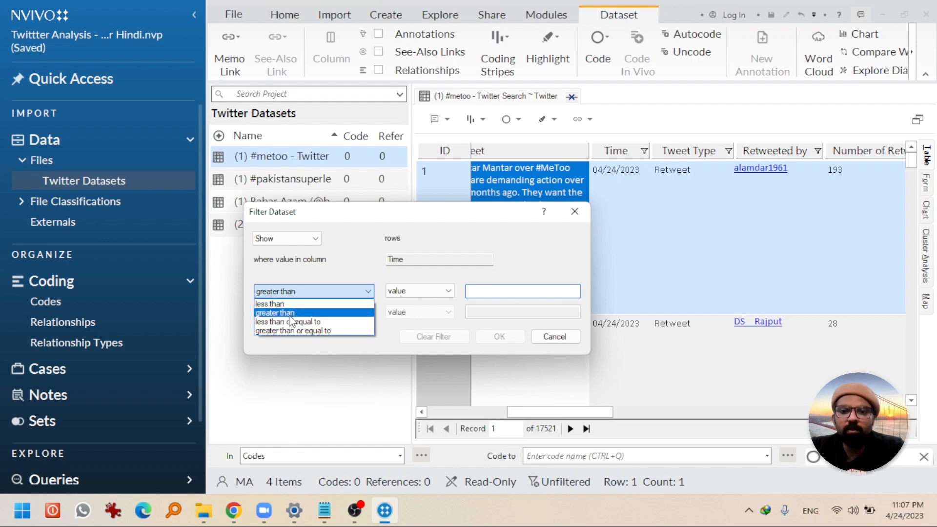
pyautogui.click(291, 332)
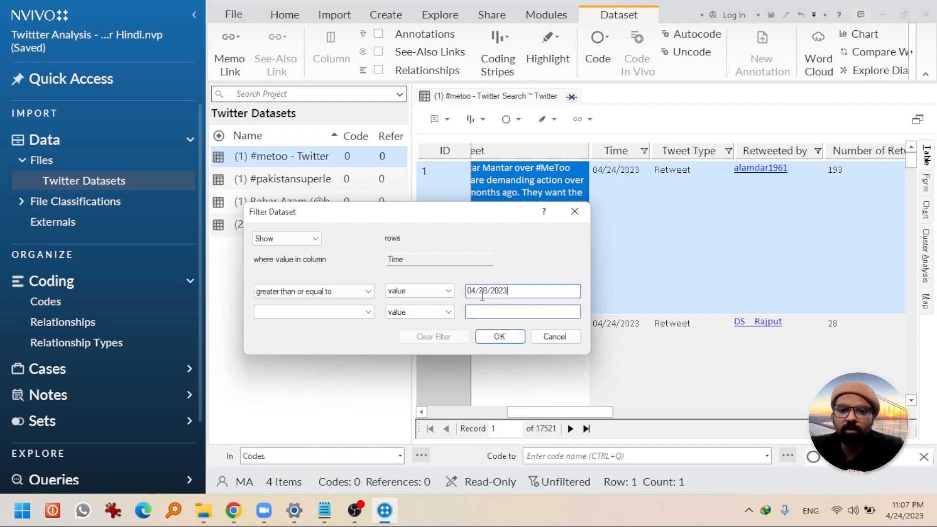
pyautogui.click(331, 309)
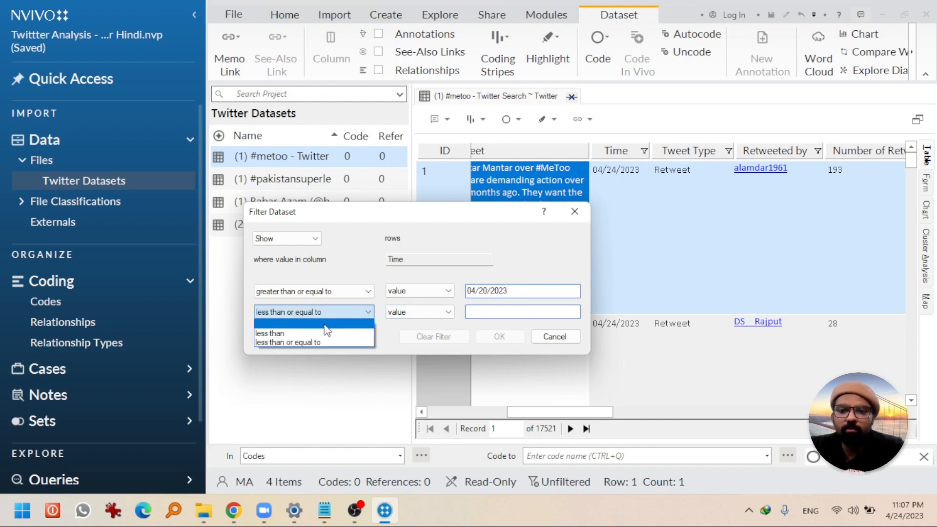
pyautogui.click(324, 324)
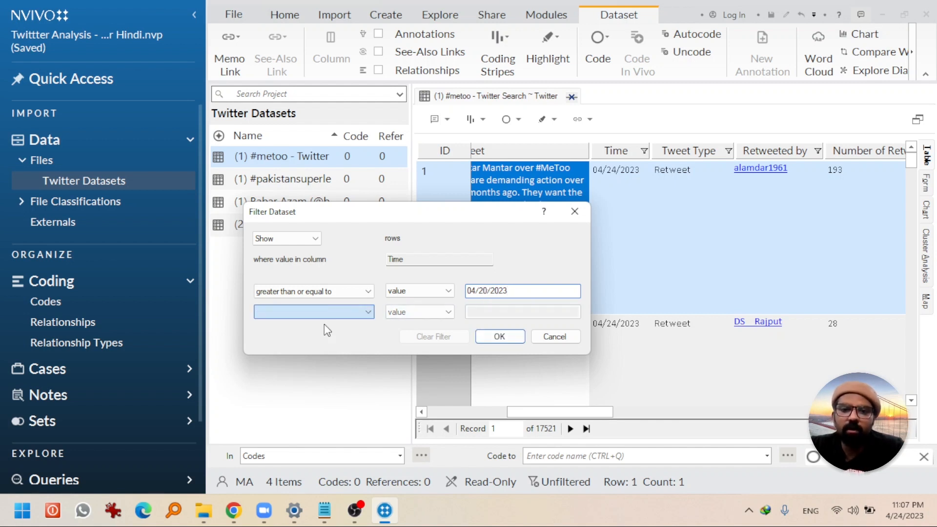
pyautogui.click(489, 335)
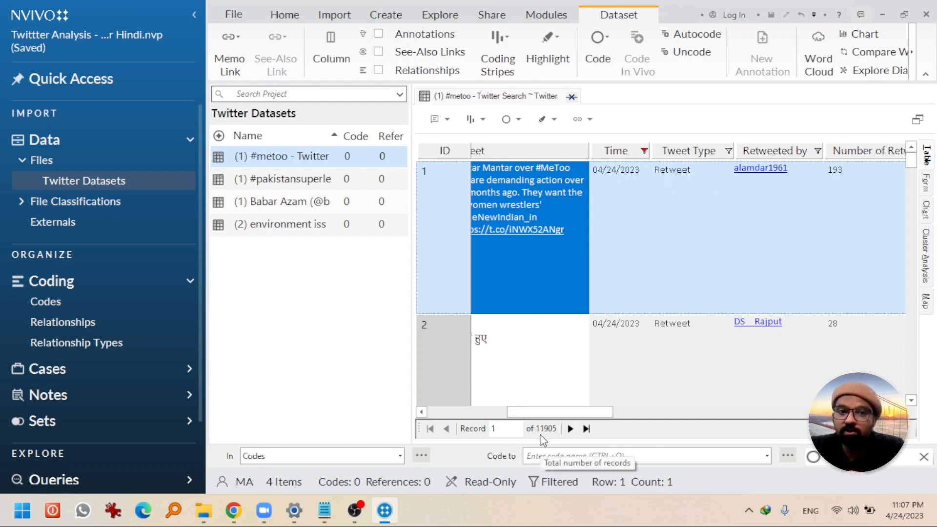
# Show the date-filtered #metoo rows on the map and examine the markers across Asia.
pyautogui.click(927, 301)
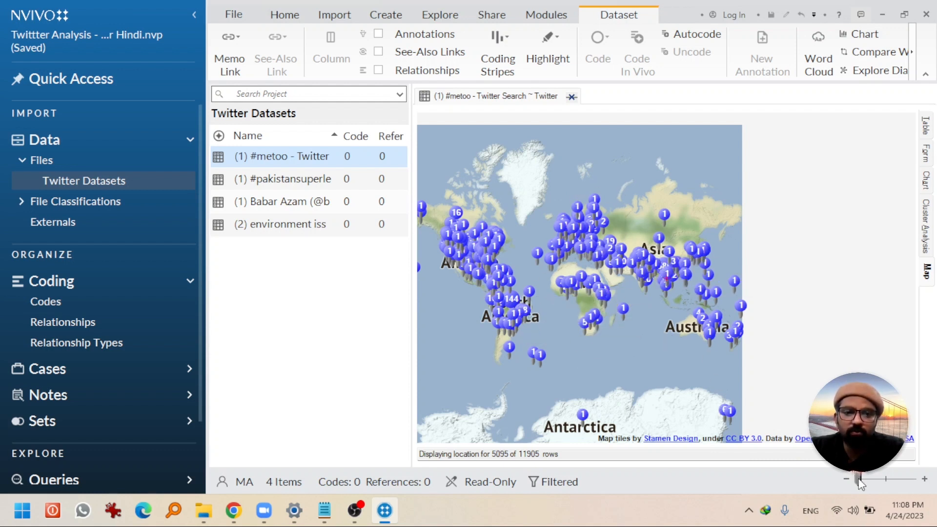
pyautogui.moveTo(860, 480); pyautogui.dragTo(868, 478)
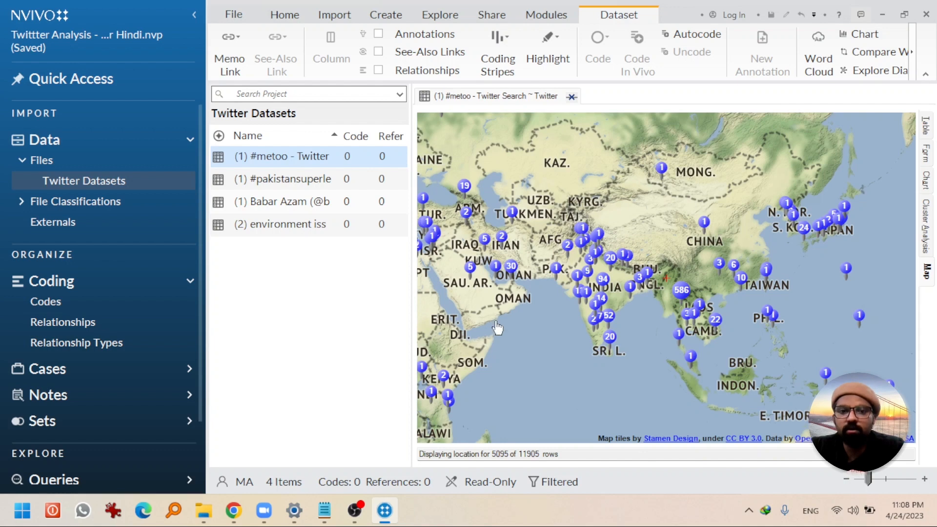
# Examine the #metoo map markers from Asia across the Indian Ocean to Australia, and return the dataset to its table view.
pyautogui.moveTo(649, 197); pyautogui.dragTo(792, 170)
pyautogui.moveTo(513, 257); pyautogui.dragTo(372, 212)
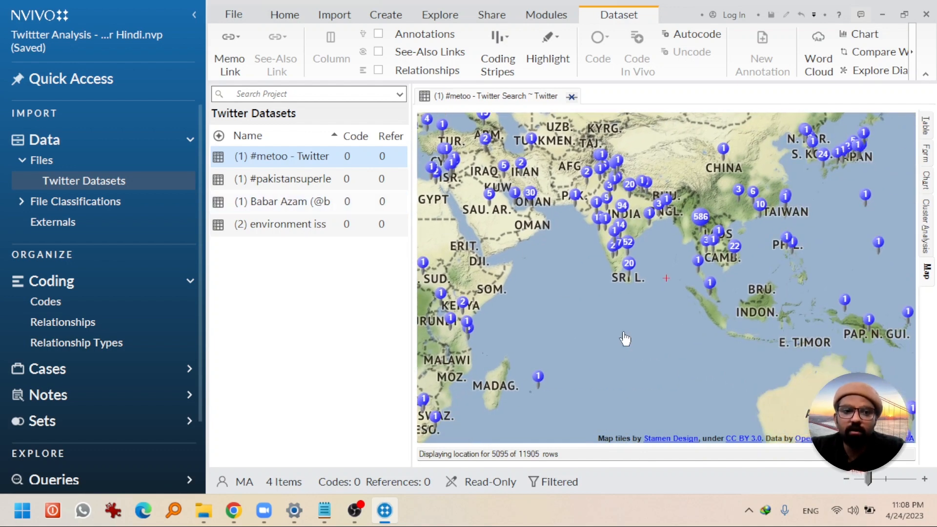
pyautogui.moveTo(624, 332); pyautogui.dragTo(447, 246)
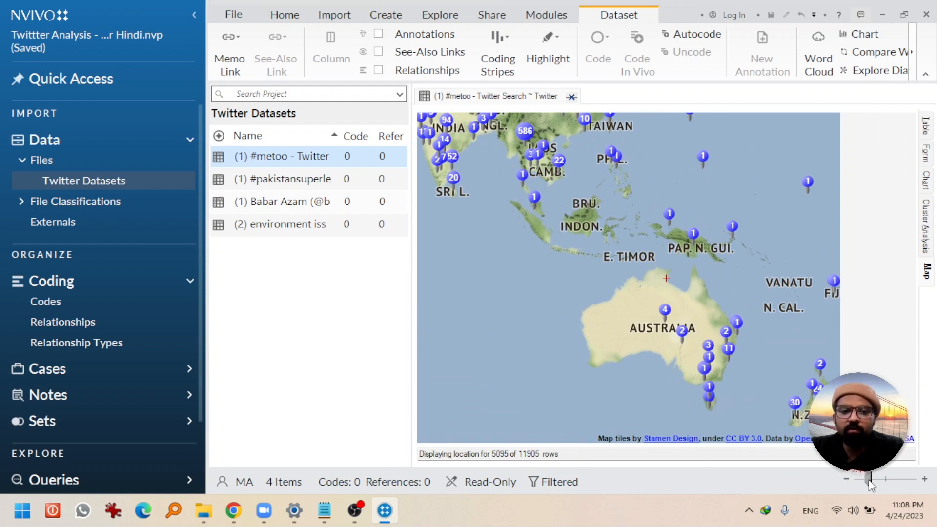
pyautogui.moveTo(870, 481); pyautogui.dragTo(863, 480)
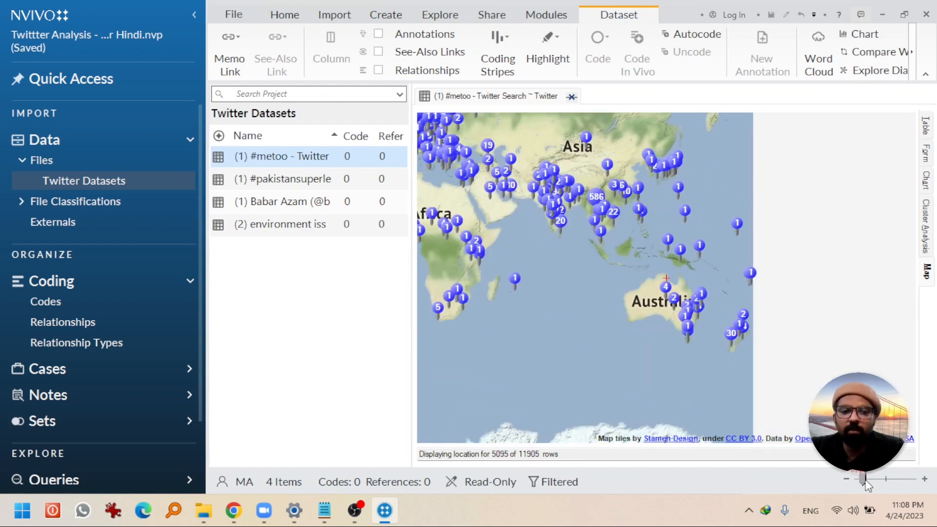
pyautogui.click(925, 126)
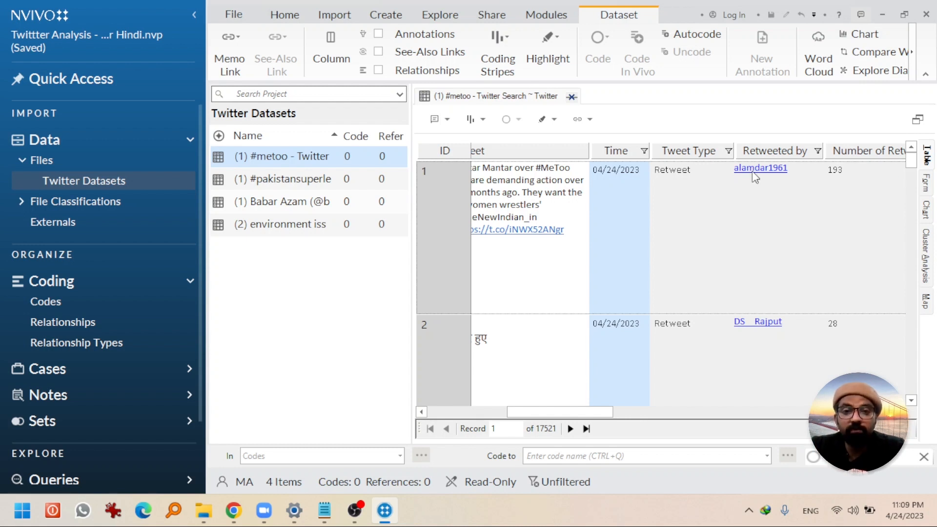
pyautogui.click(677, 119)
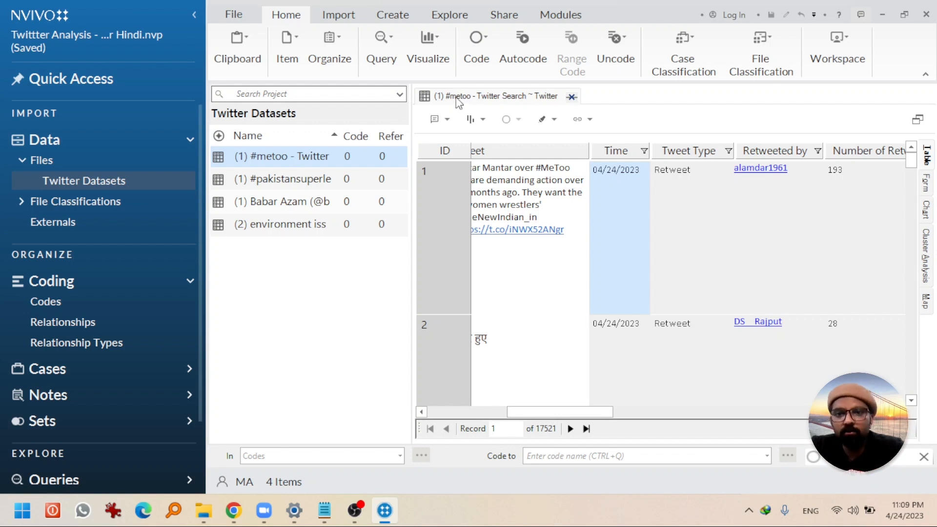
# Export the #metoo dataset to the Desktop as the MS Excel file "(1) #metoo - Twitter Search ~ Twitter.xlsx", and close the dataset.
pyautogui.rightClick(286, 158)
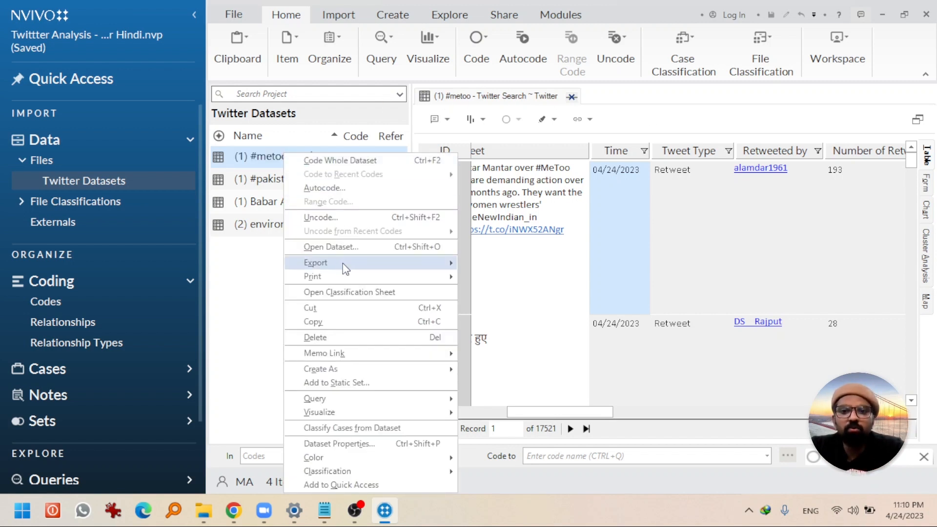
pyautogui.moveTo(345, 268)
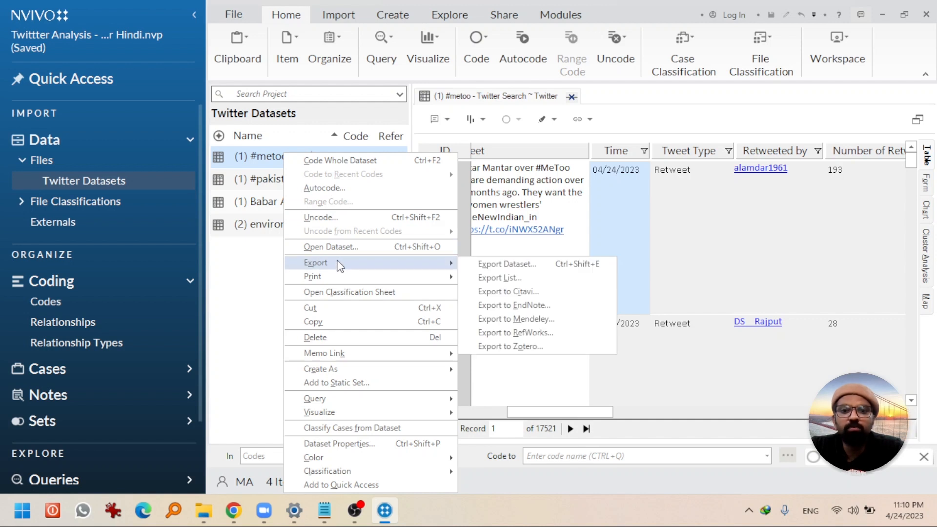
pyautogui.click(491, 264)
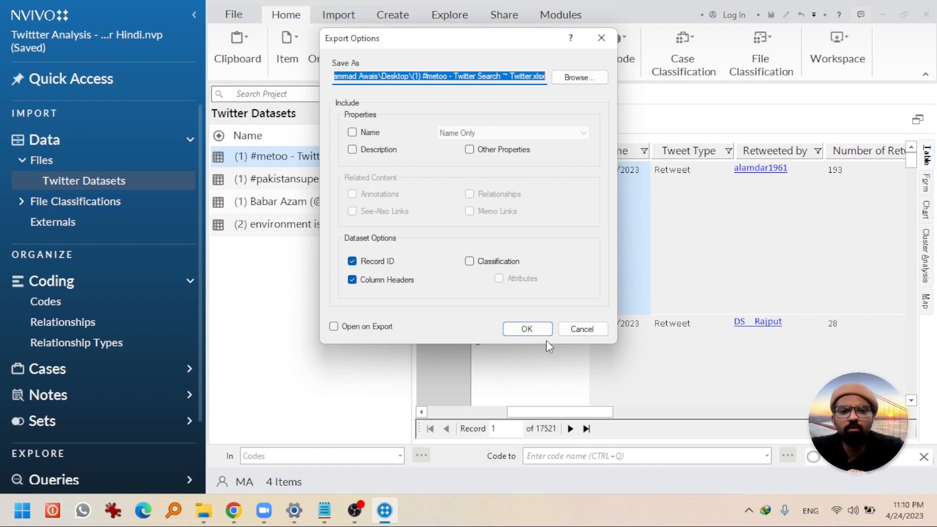
pyautogui.click(585, 80)
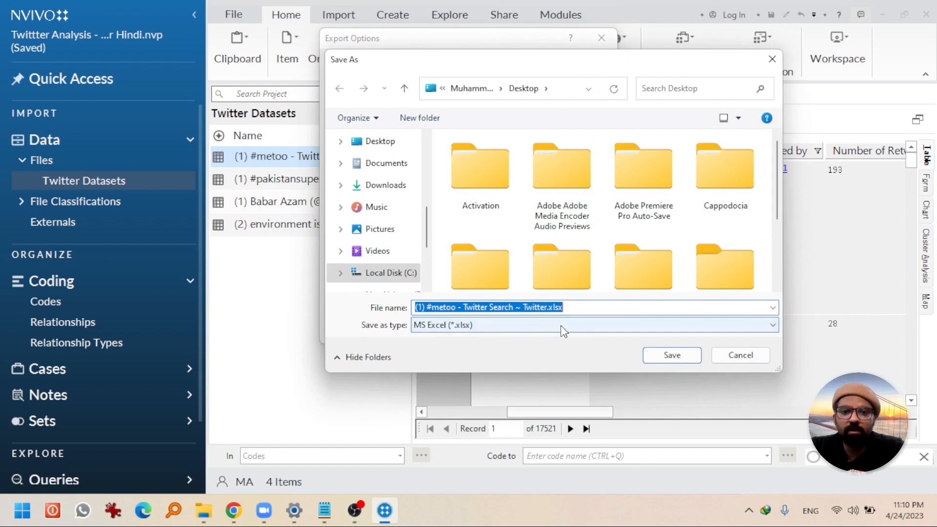
pyautogui.click(560, 327)
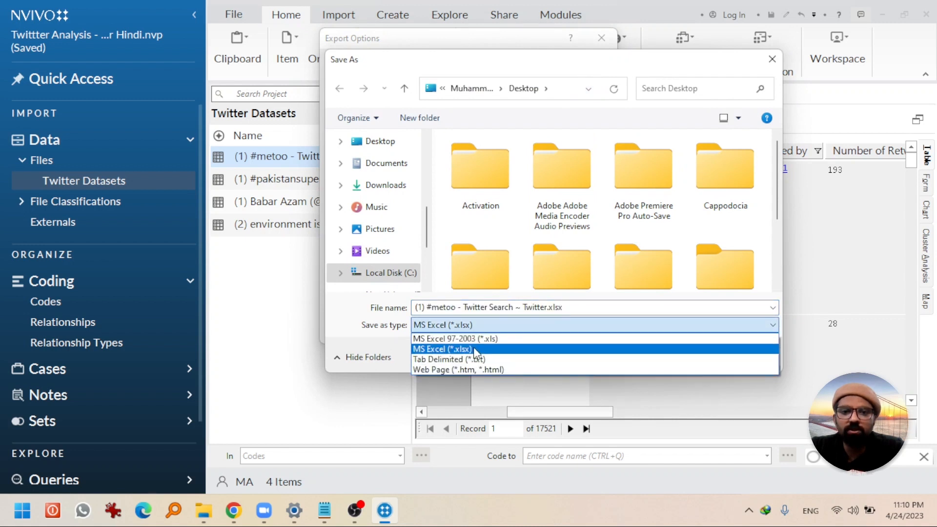
pyautogui.click(515, 349)
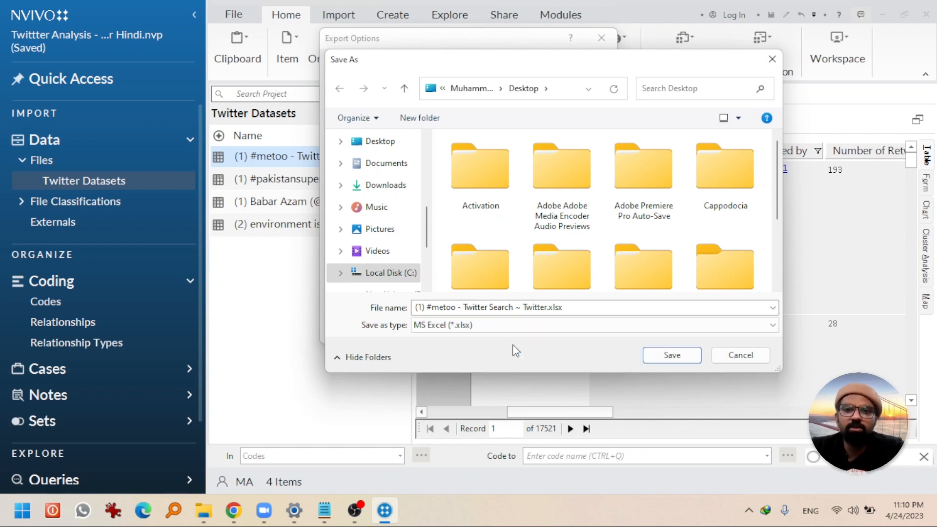
pyautogui.click(674, 355)
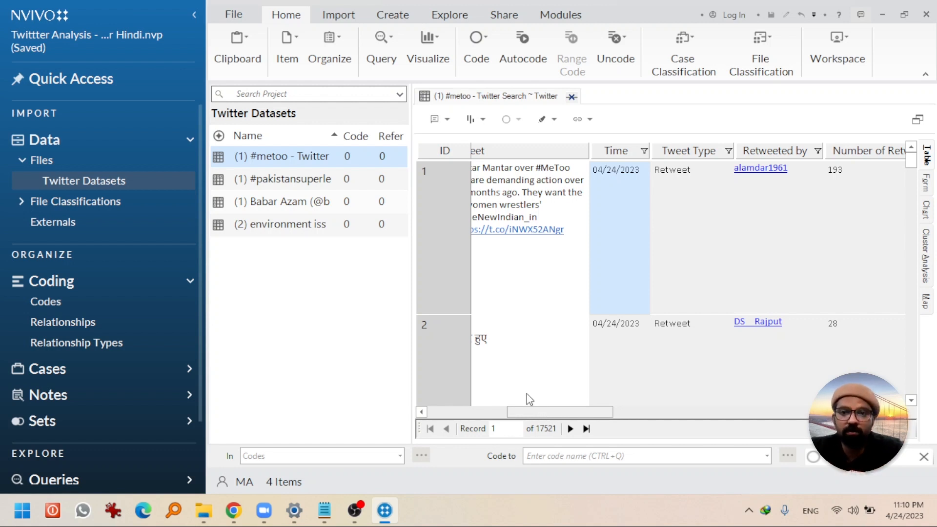
pyautogui.click(572, 97)
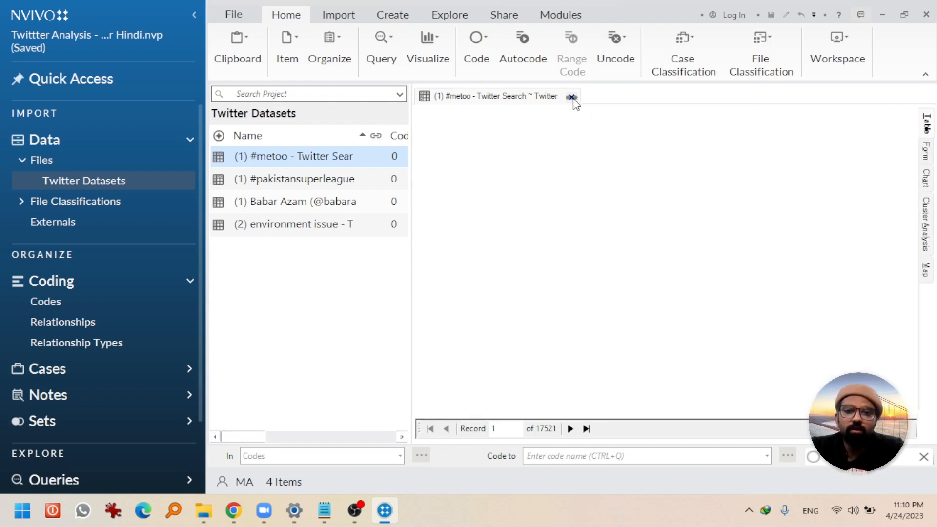